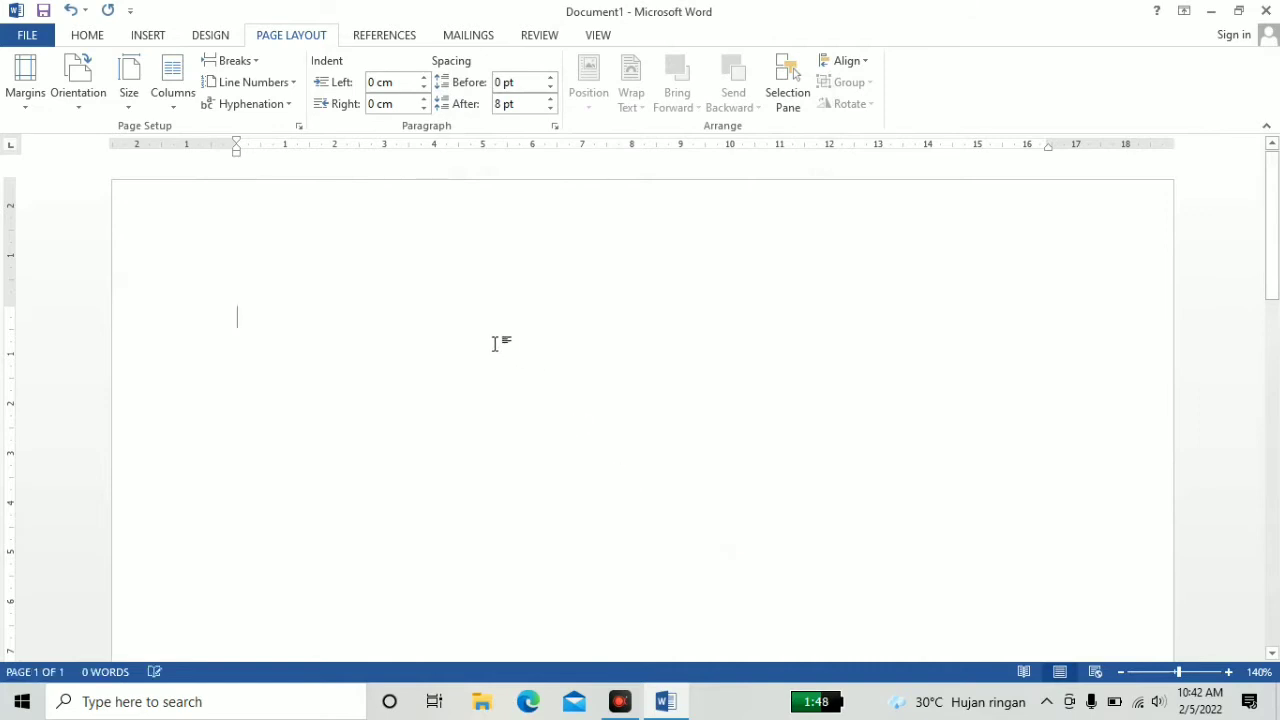
Step: Enter the title line "DATA BERAT BADAN, TINGGI BADAN DAN LINGKAR KEPALA" at the start of the blank document
type("DATA B")
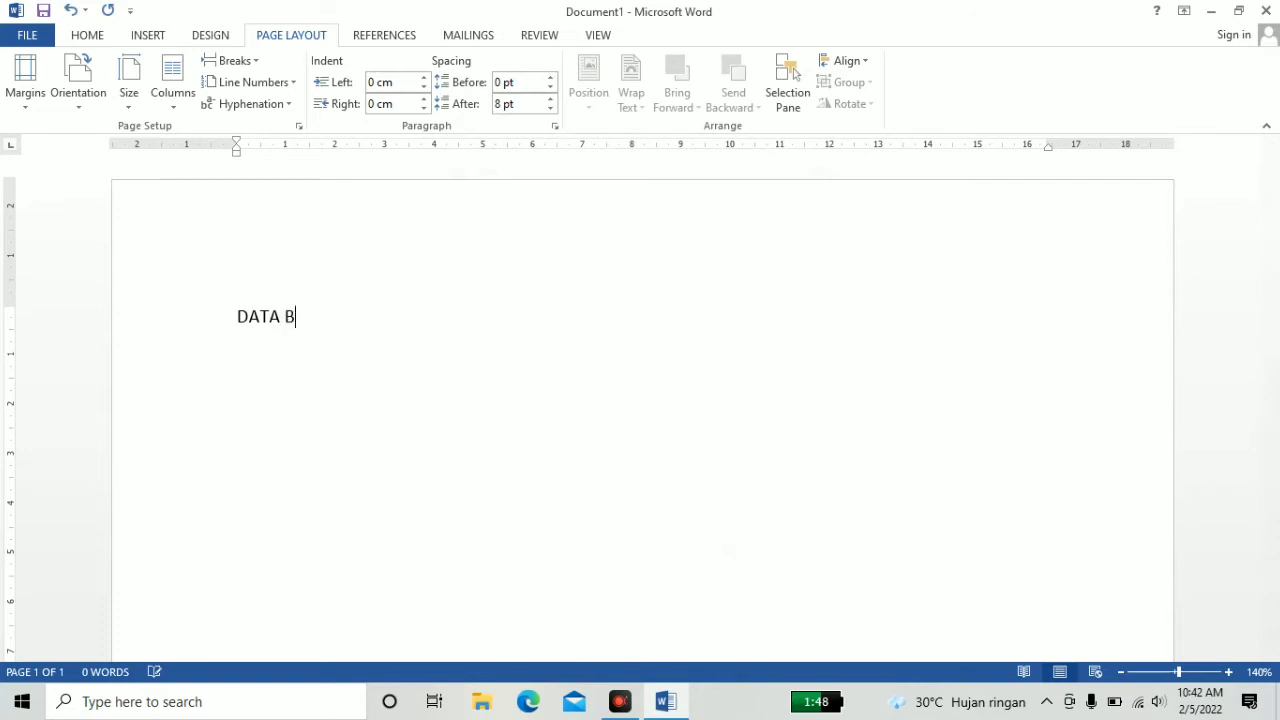
type("ERAT BADAN, ")
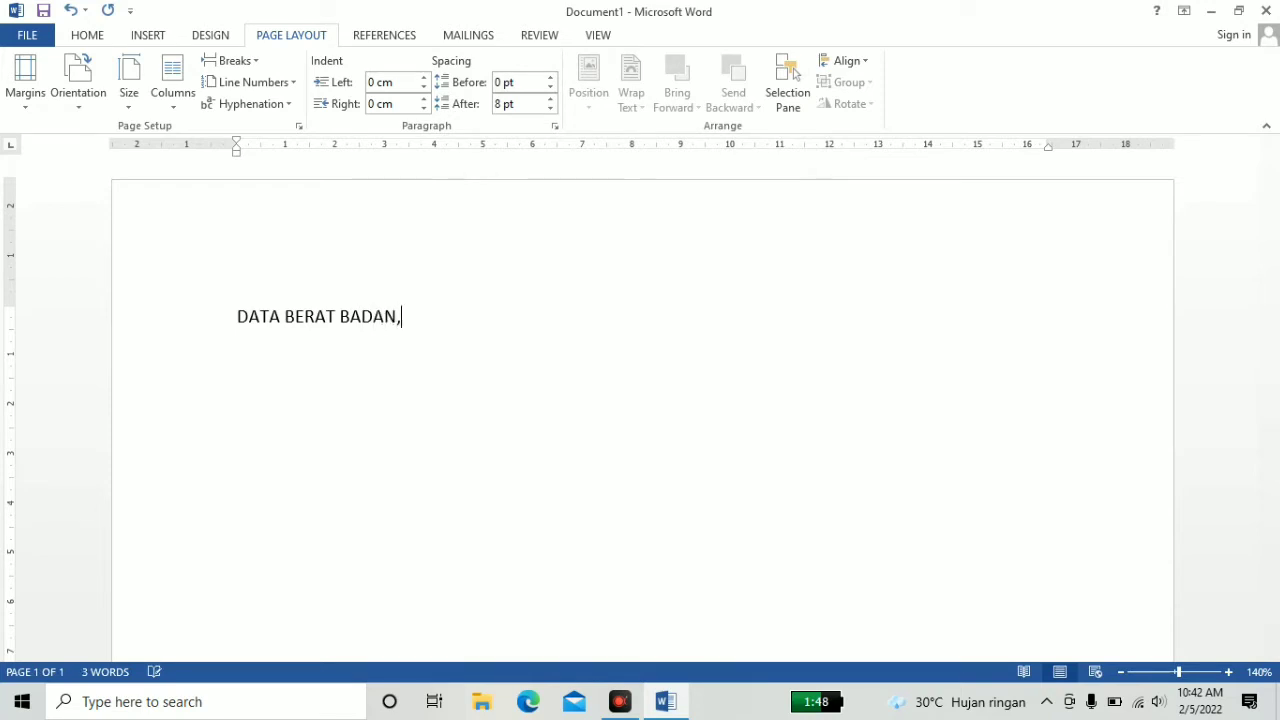
type("TIN")
type("GGI ")
type("BADA")
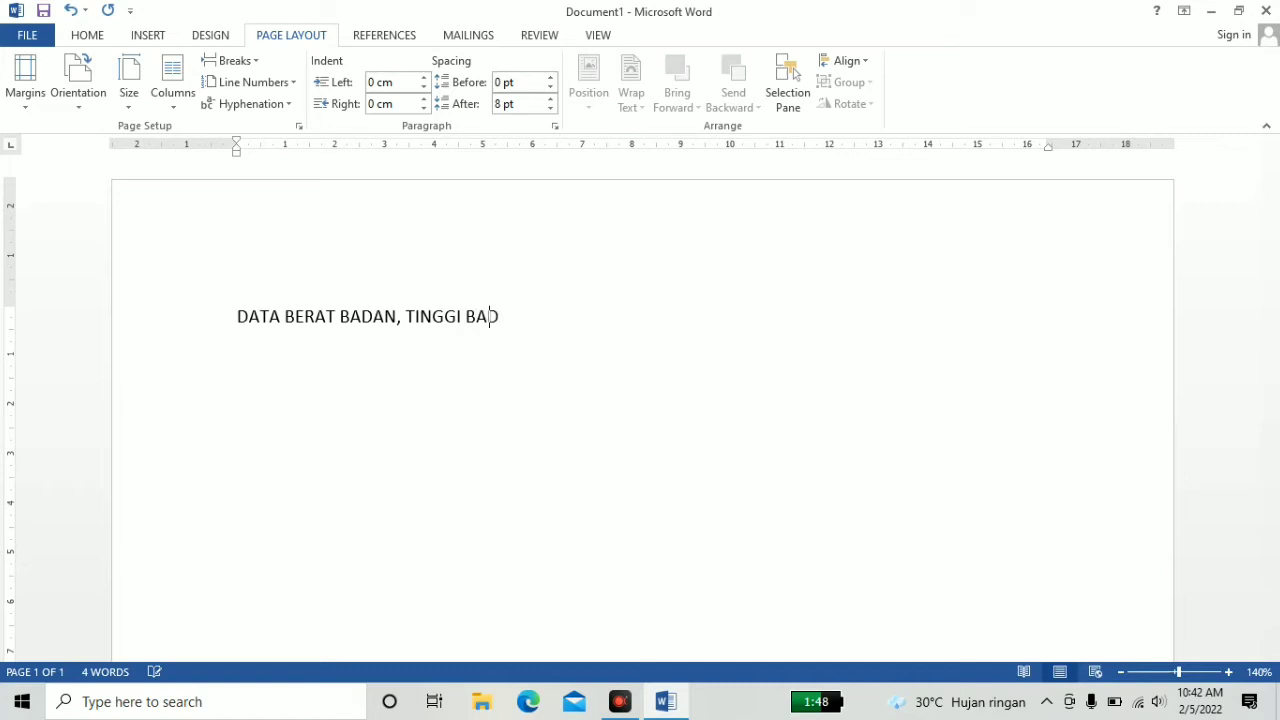
type("N DAN L")
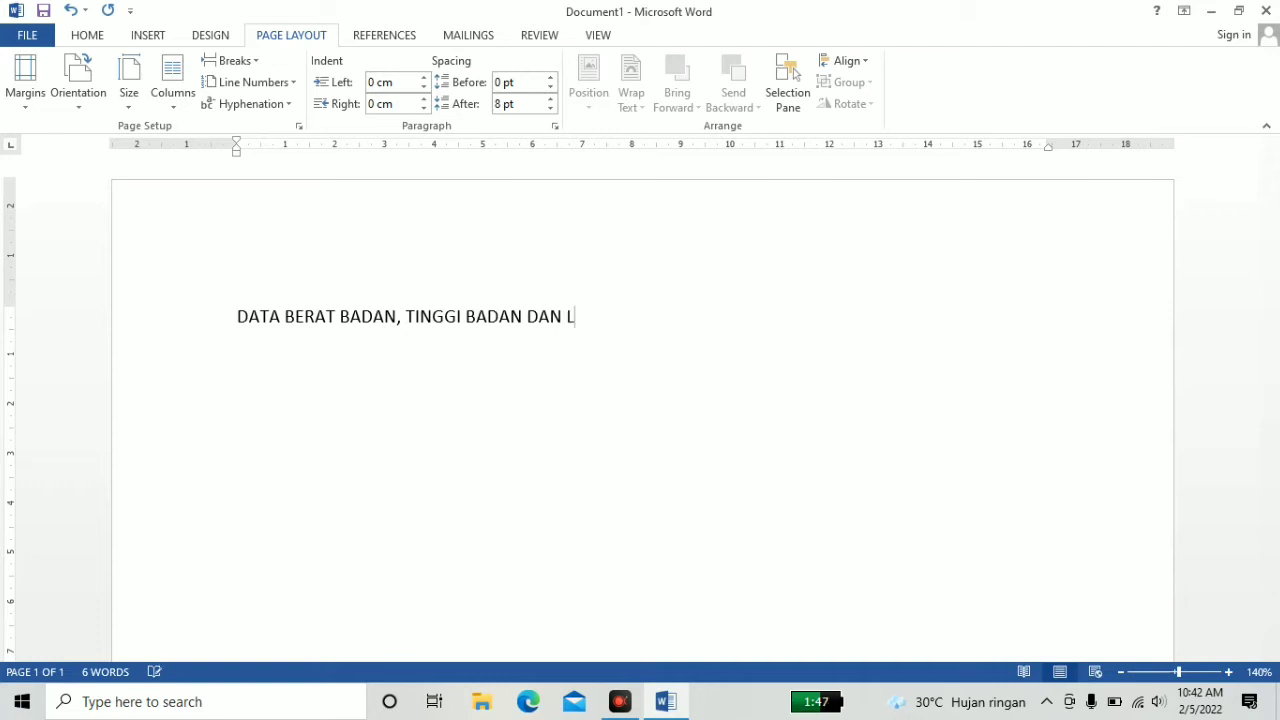
type("INGKAR KEP")
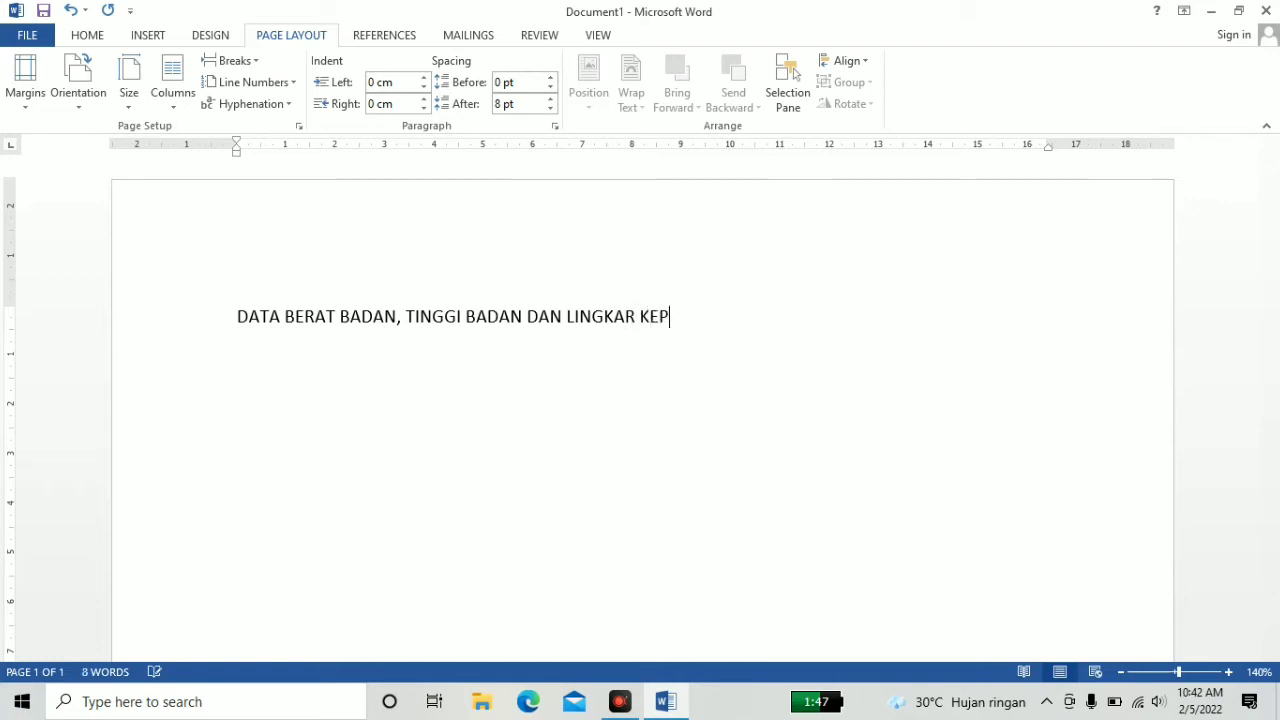
type("ALA")
Step: Add a second title line reading "KELAS 1 s/d KELAS 6" below the first
key("Return")
type("KELAS 1")
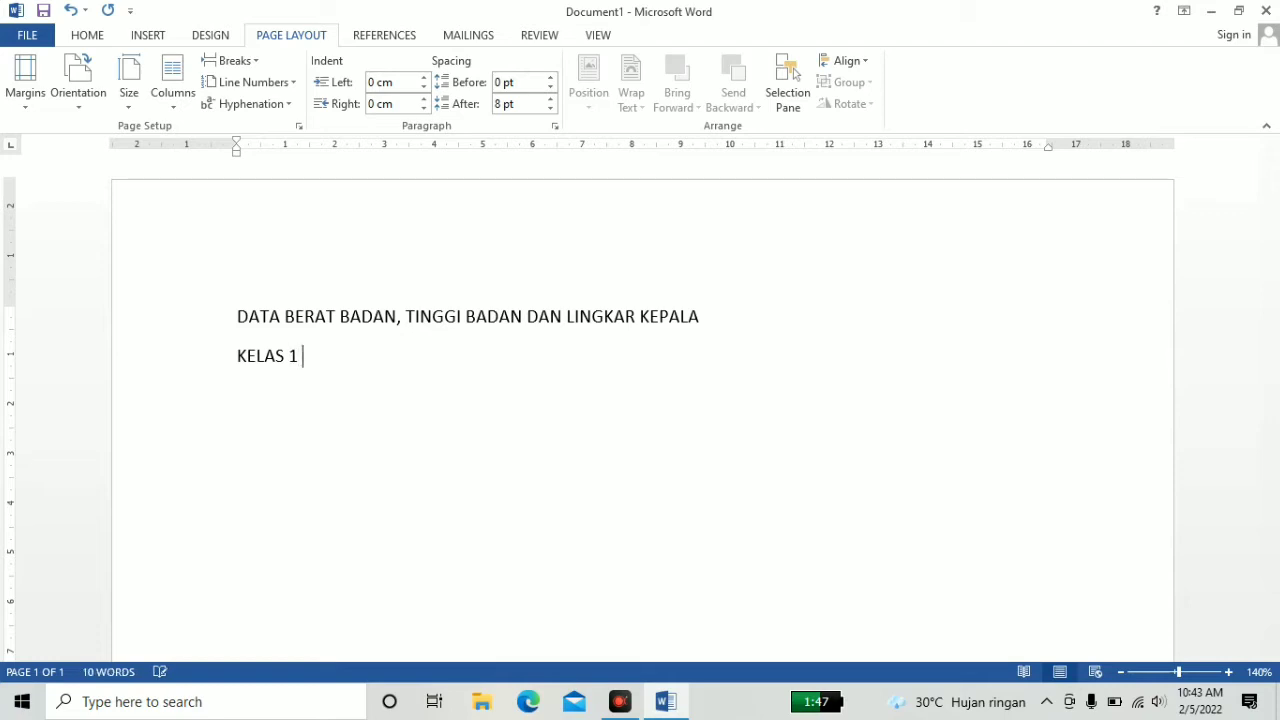
type(" s/d Kelas")
key("BackSpace")
key("BackSpace")
key("BackSpace")
key("BackSpace")
key("BackSpace")
type("ELAS V")
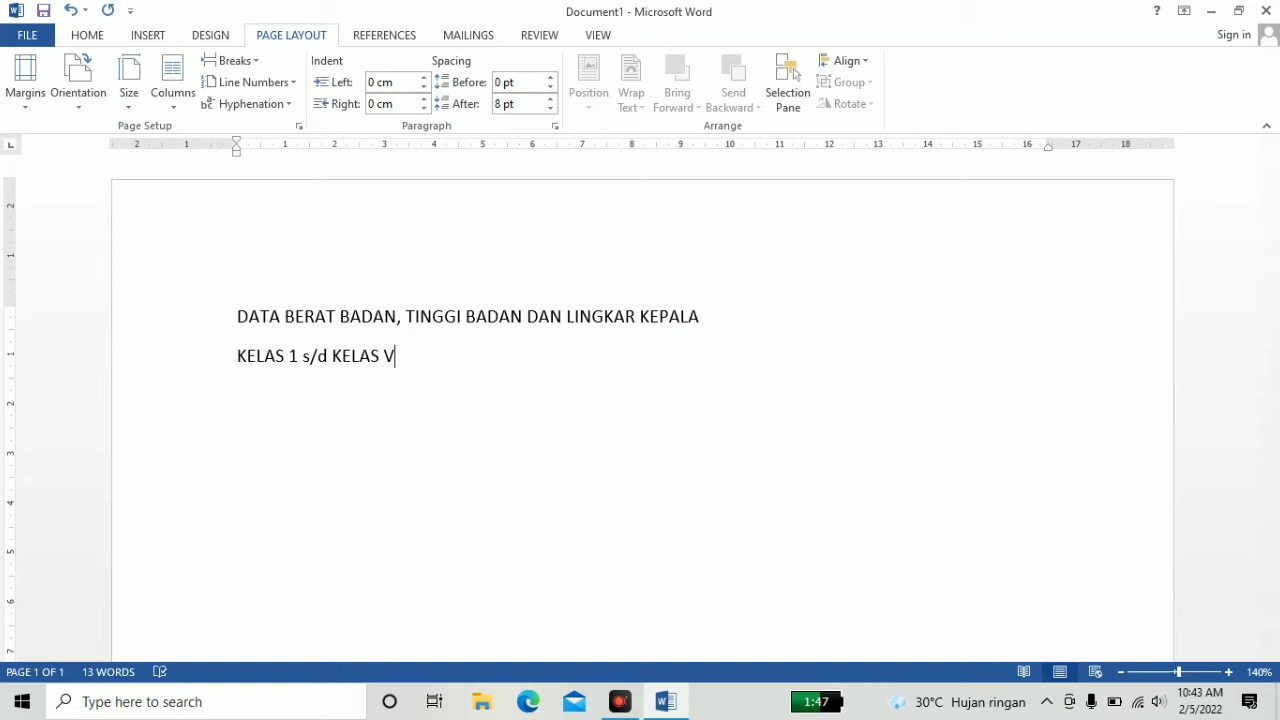
key("BackSpace")
type("6")
Step: Add a third title line reading "TAHUN PELAJARAN 2021/2022"
key("Return")
type("TAHUN PELAJA")
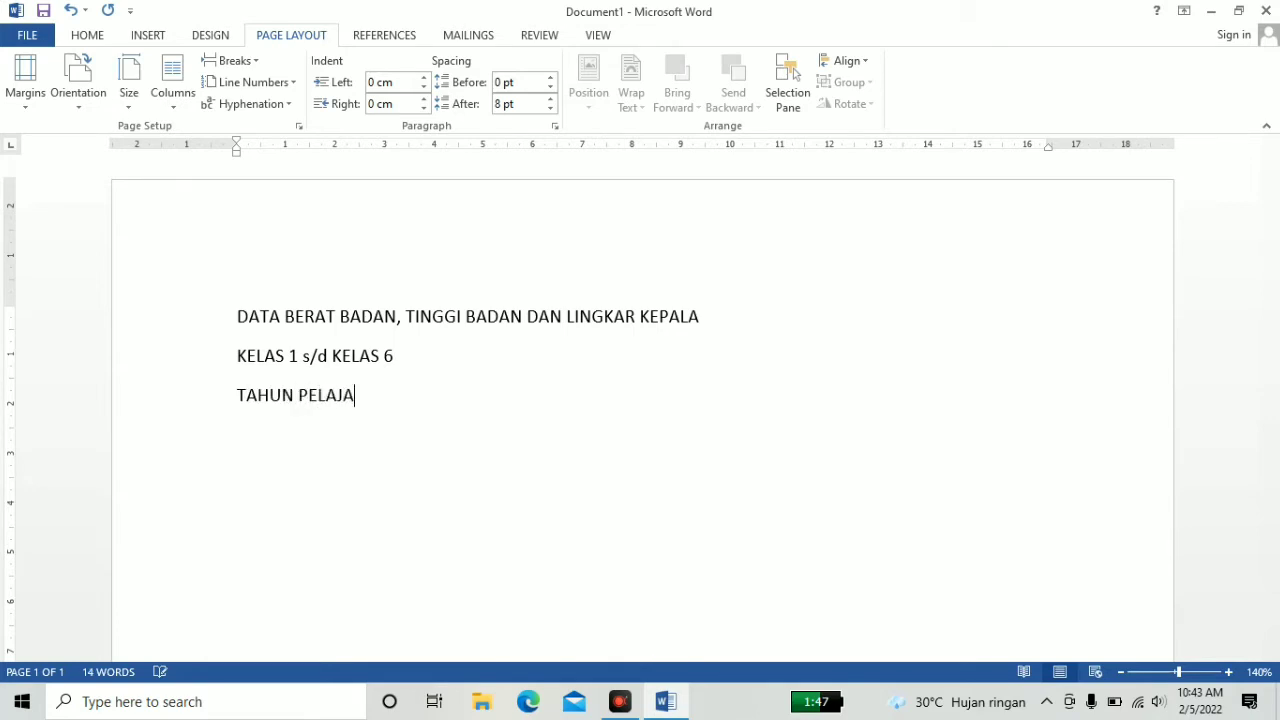
type("RAN 2021/2")
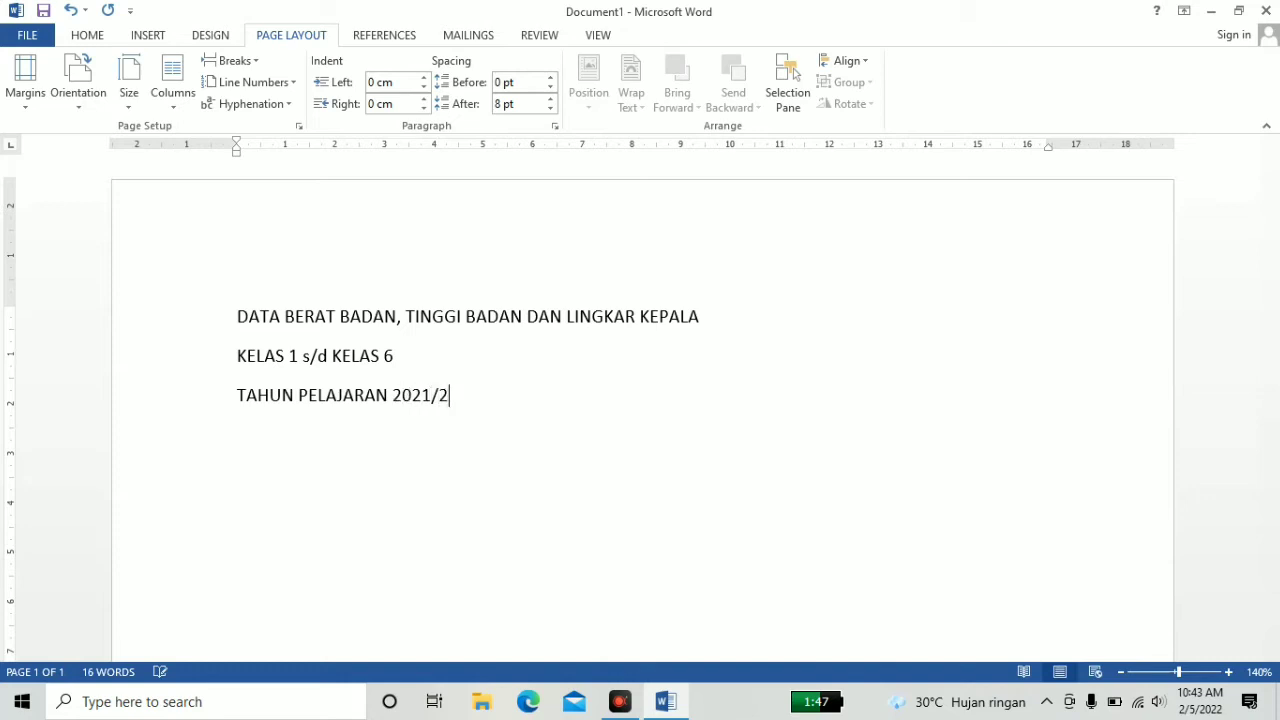
type("022")
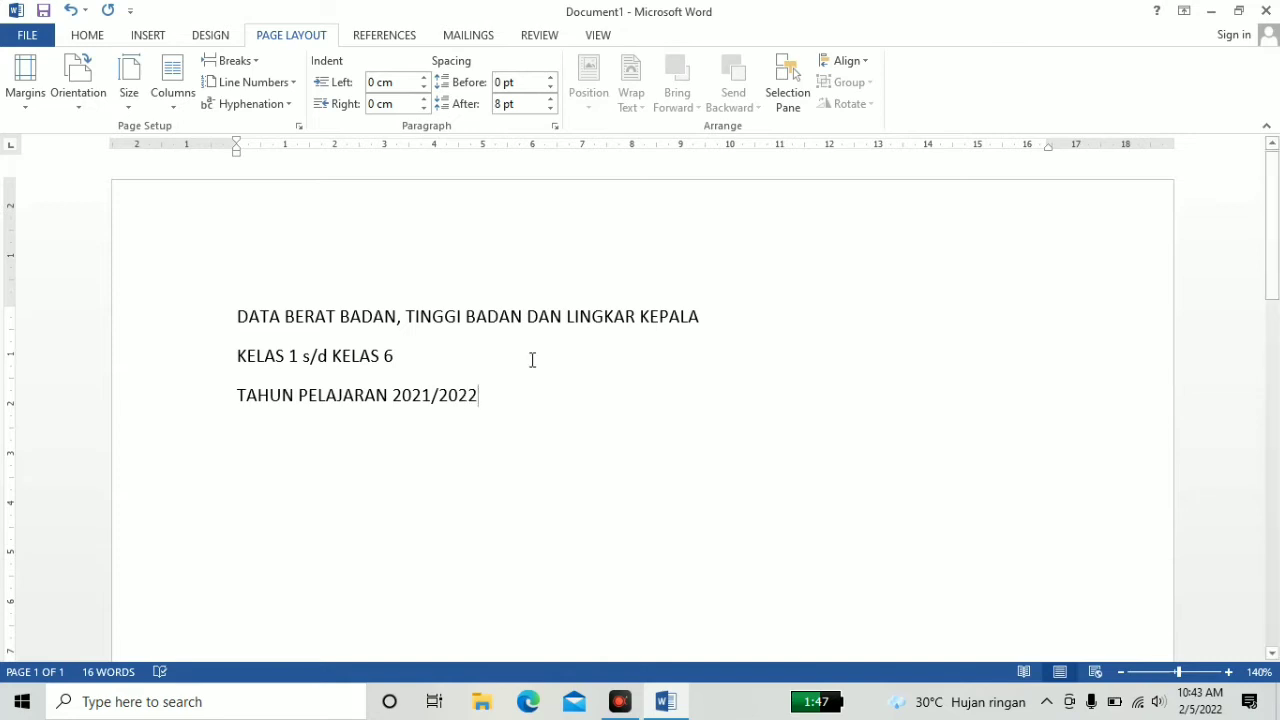
Step: Insert about 20 blank lines below the school-year line to leave a large gap on the cover page
scroll(535, 363, "down", 3, "ctrl")
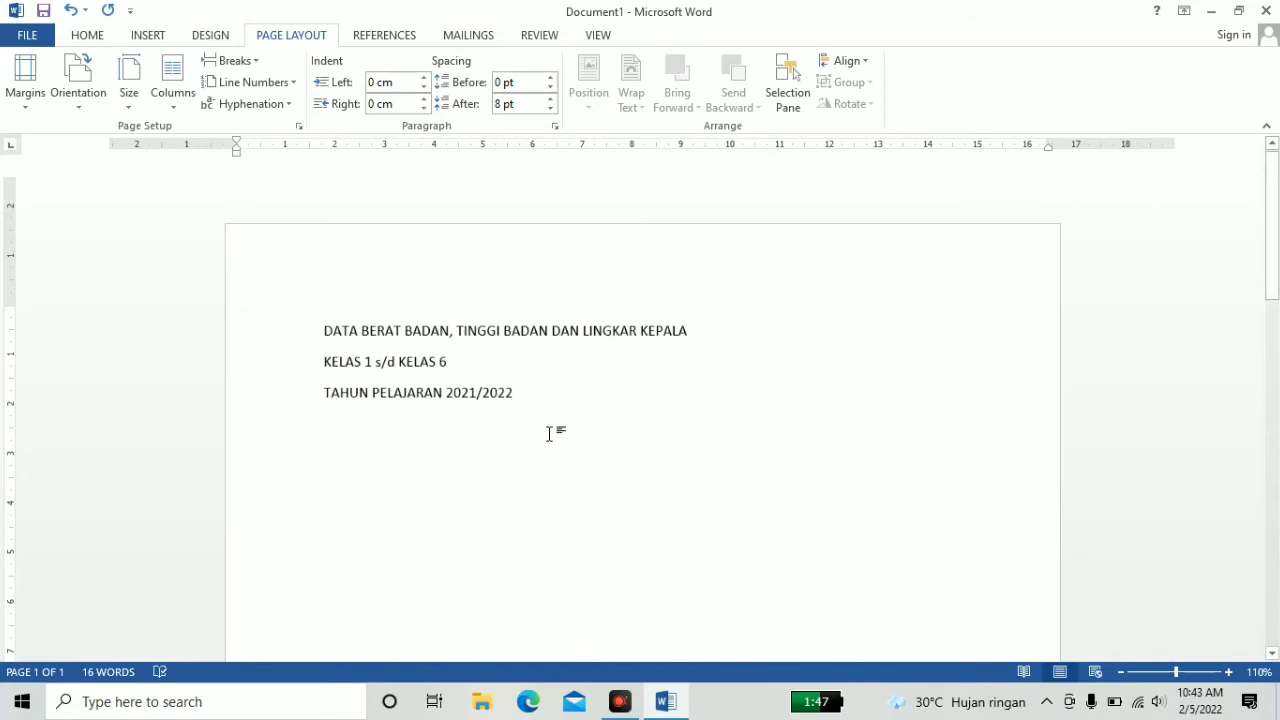
key("Return")
key("Return")
key("Return")
key("Return")
key("Return")
key("Return")
key("Return")
key("Return")
key("Return")
key("Return")
key("Return")
key("Return")
key("Return")
key("Return")
key("Return")
key("Return")
key("Return")
key("Return")
key("Return")
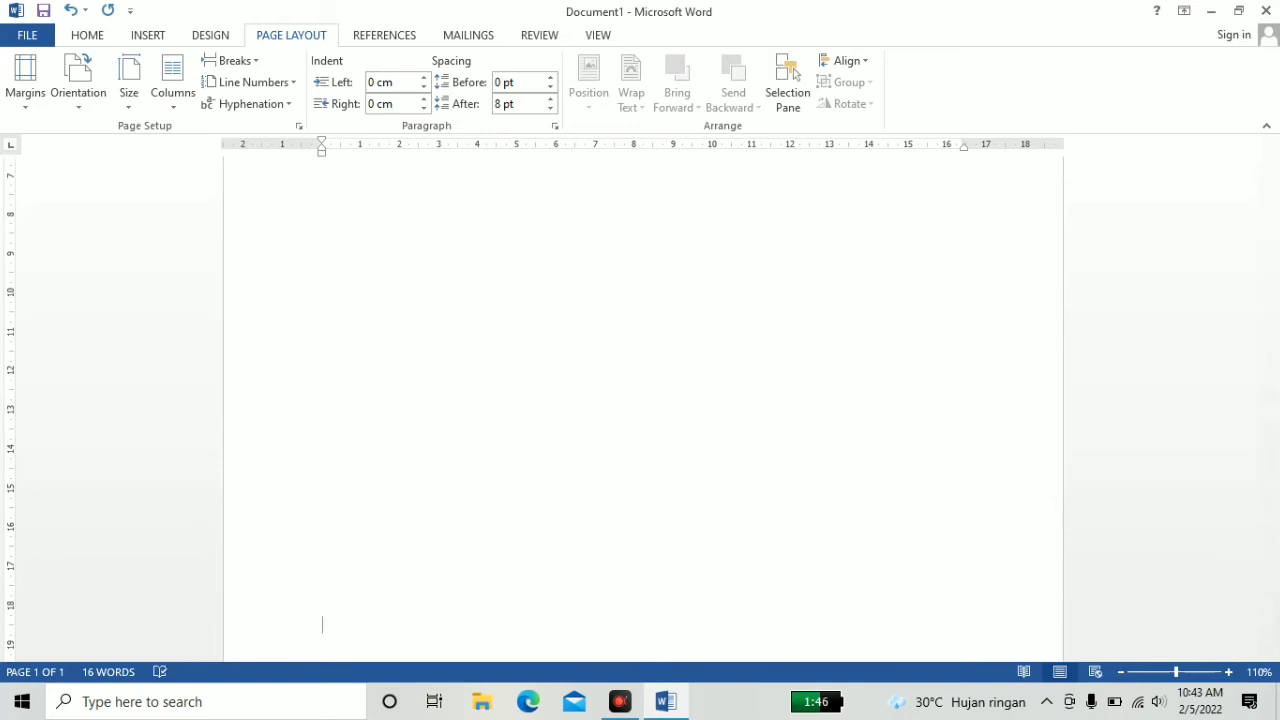
Step: Enter "PEMERINTAH KABUPATEN MAGELANG" and "DINAS PENDIDIKAN DAN KEBUDAYAAN" on separate lines below the gap
type("PEMERINTAH KABUPATEN MAGELANG ")
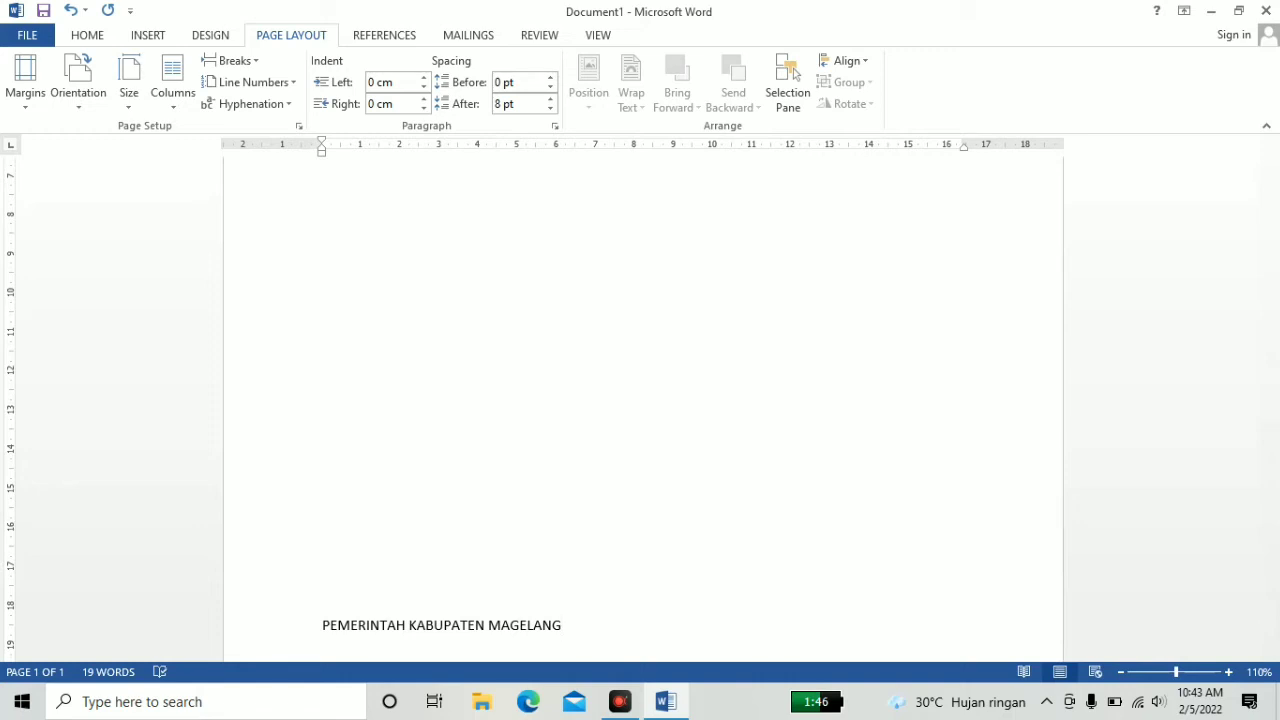
type("DINAS PENDIDIK")
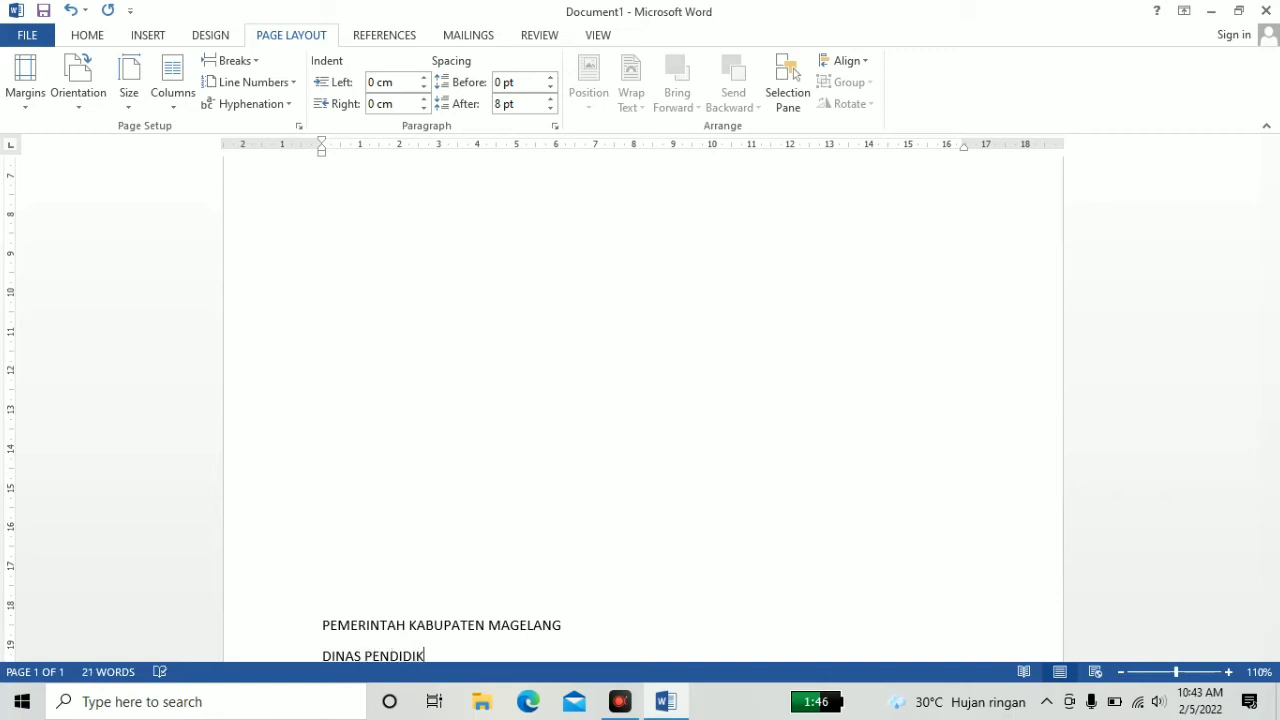
type("AN DAN KEBUDAYAA")
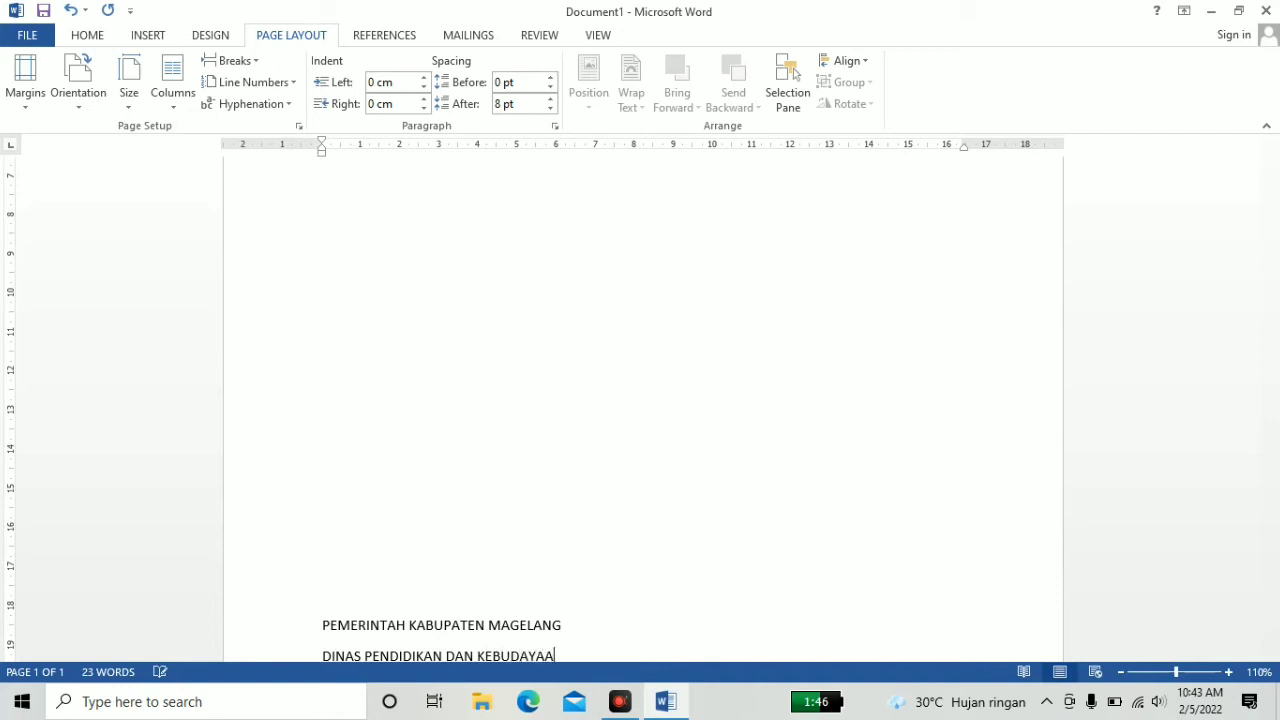
type("N")
key("Return")
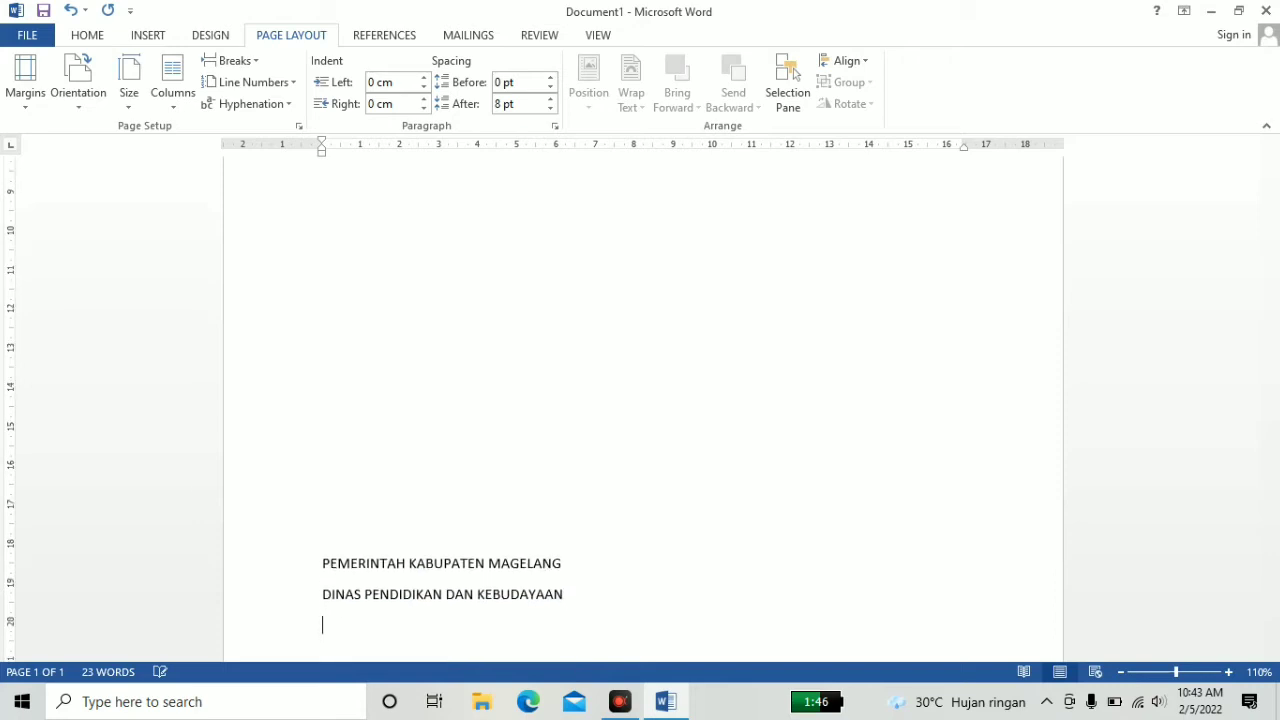
Step: Add the lines "KORWIL KECAMATAN SRUMBUNG" and "SD NEGERI JAMBLANGAN" beneath the education department line
type("KORWIL KECAMATAN")
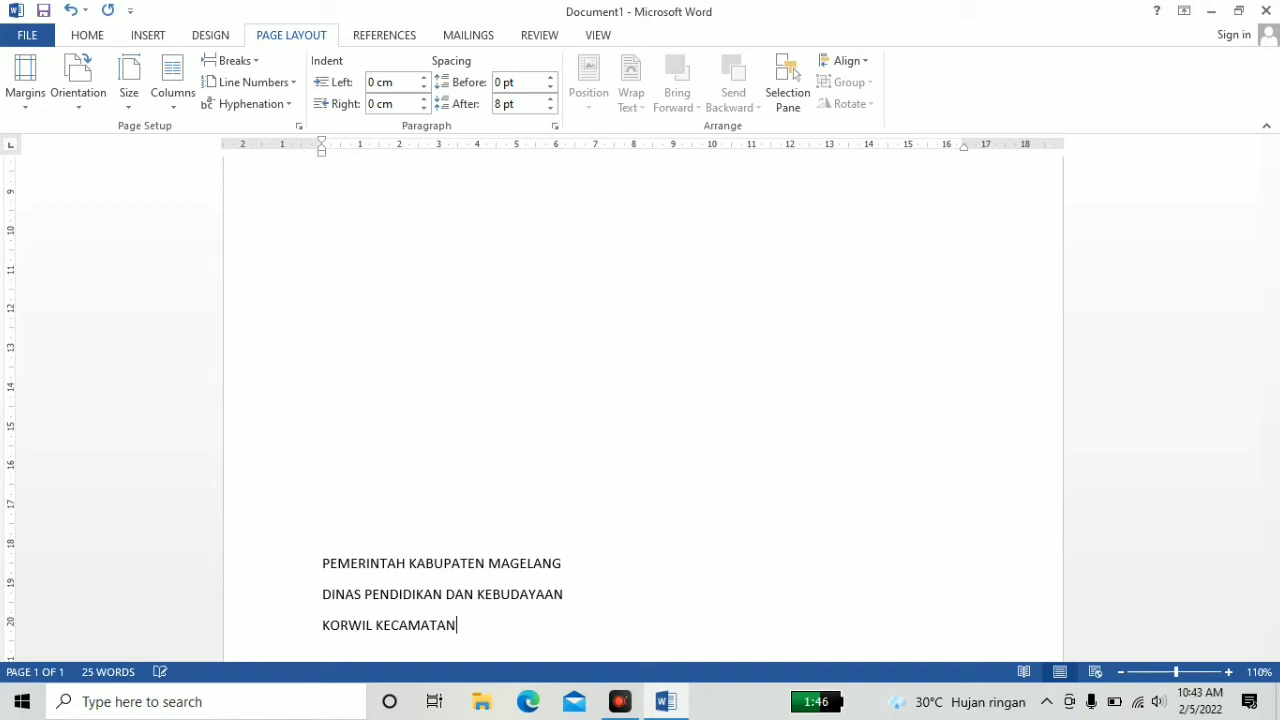
type(" SRUMBUNG ")
type("SD NE")
type("GERI ")
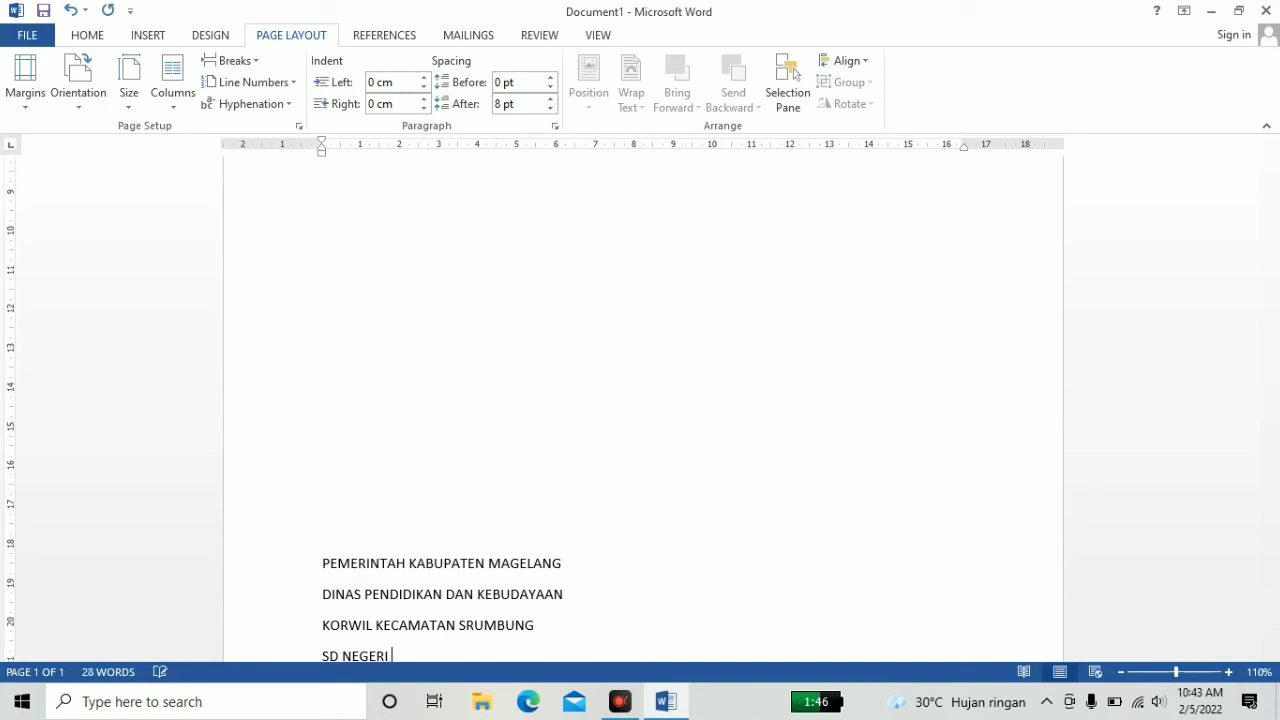
type("JAMBLANGAN")
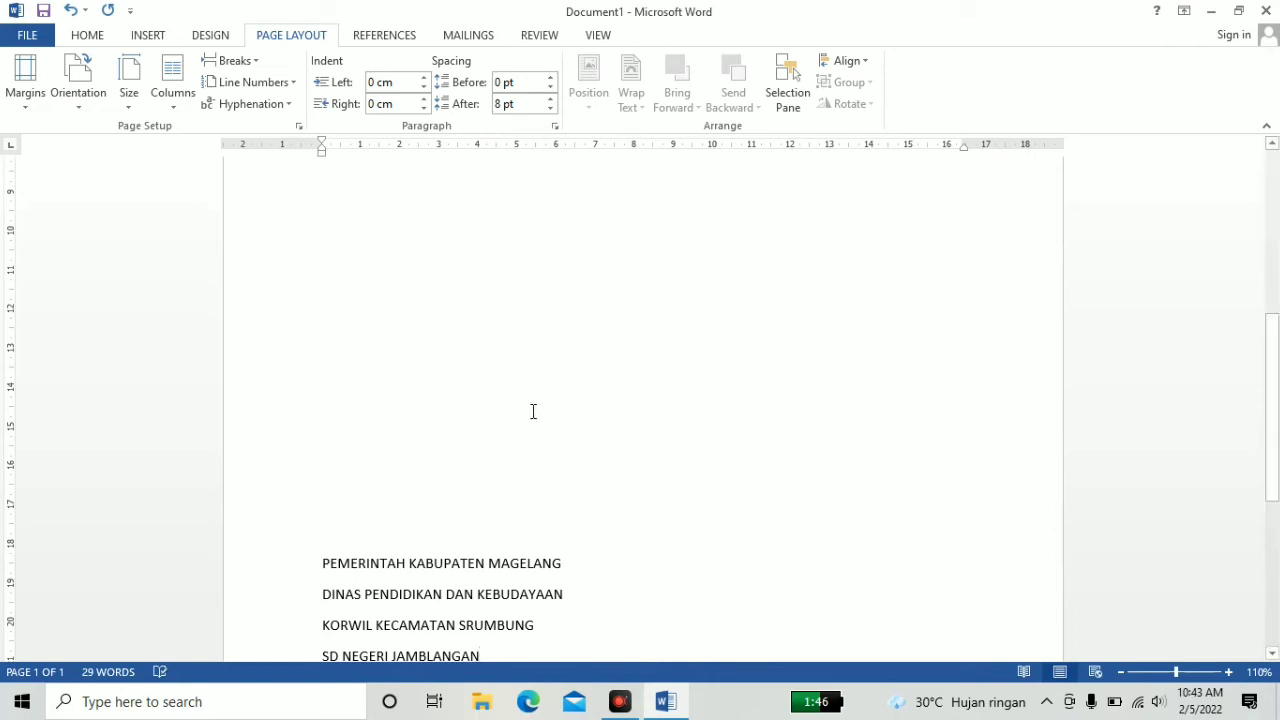
Step: Select the text from the first title line down to the school name and set its font to Cambria
scroll(533, 411, "up", 2)
scroll(533, 411, "down", 1, "ctrl")
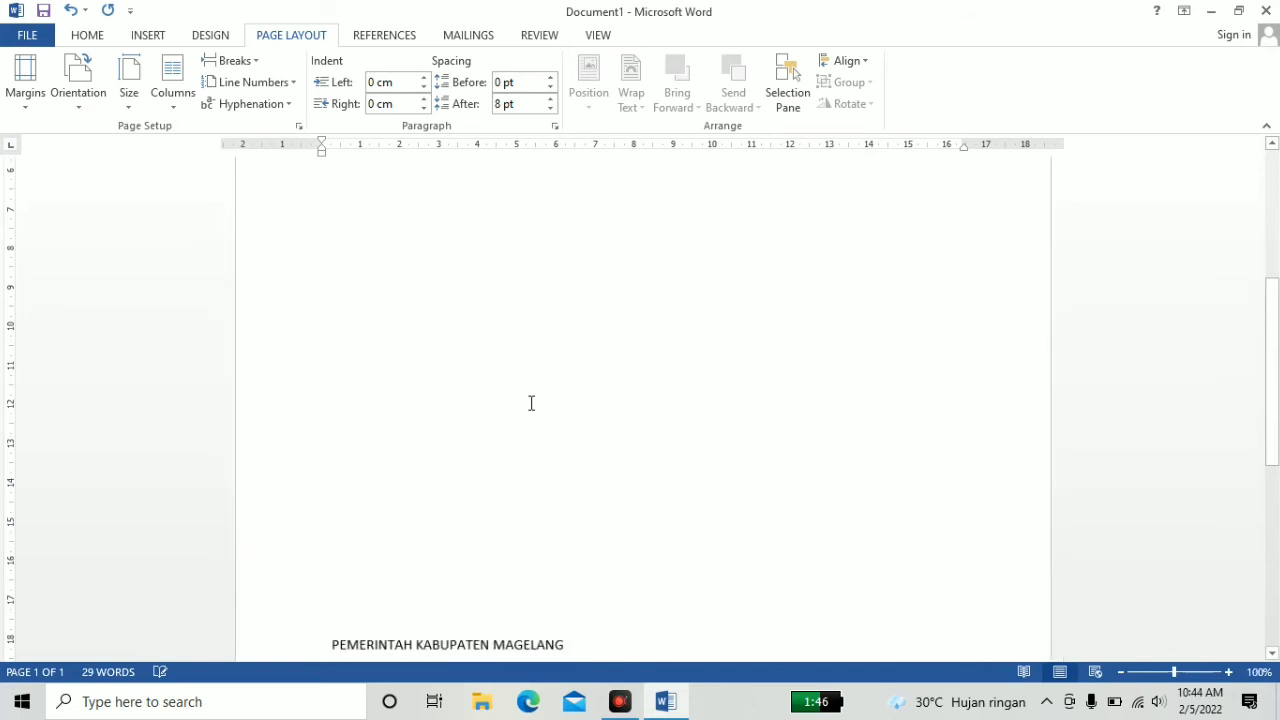
scroll(530, 401, "up", 10)
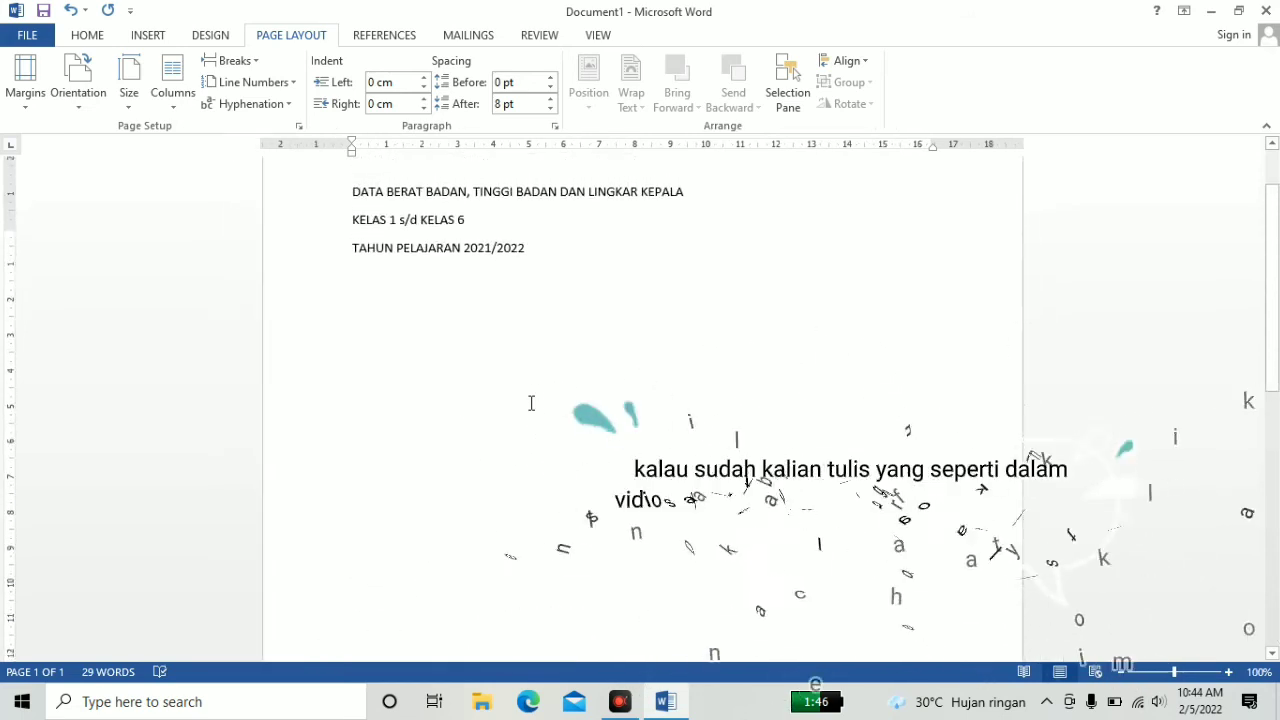
left_click_drag(338, 269, 446, 323)
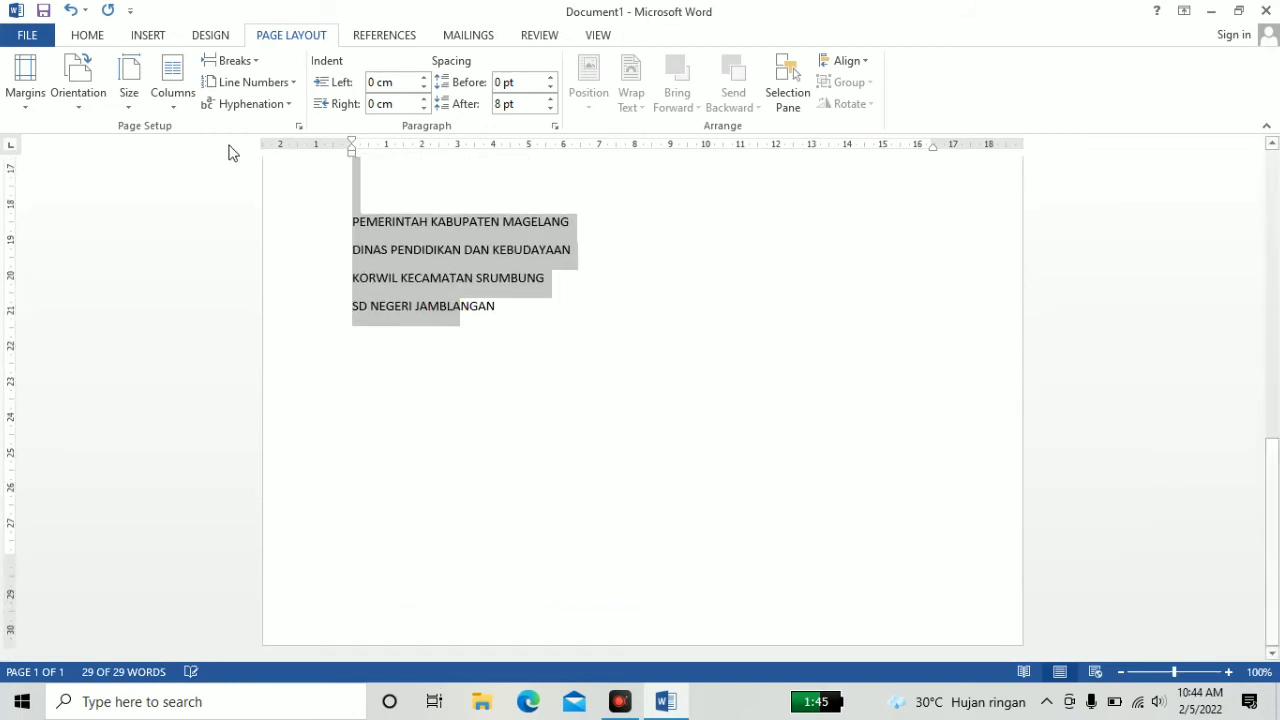
left_click(85, 36)
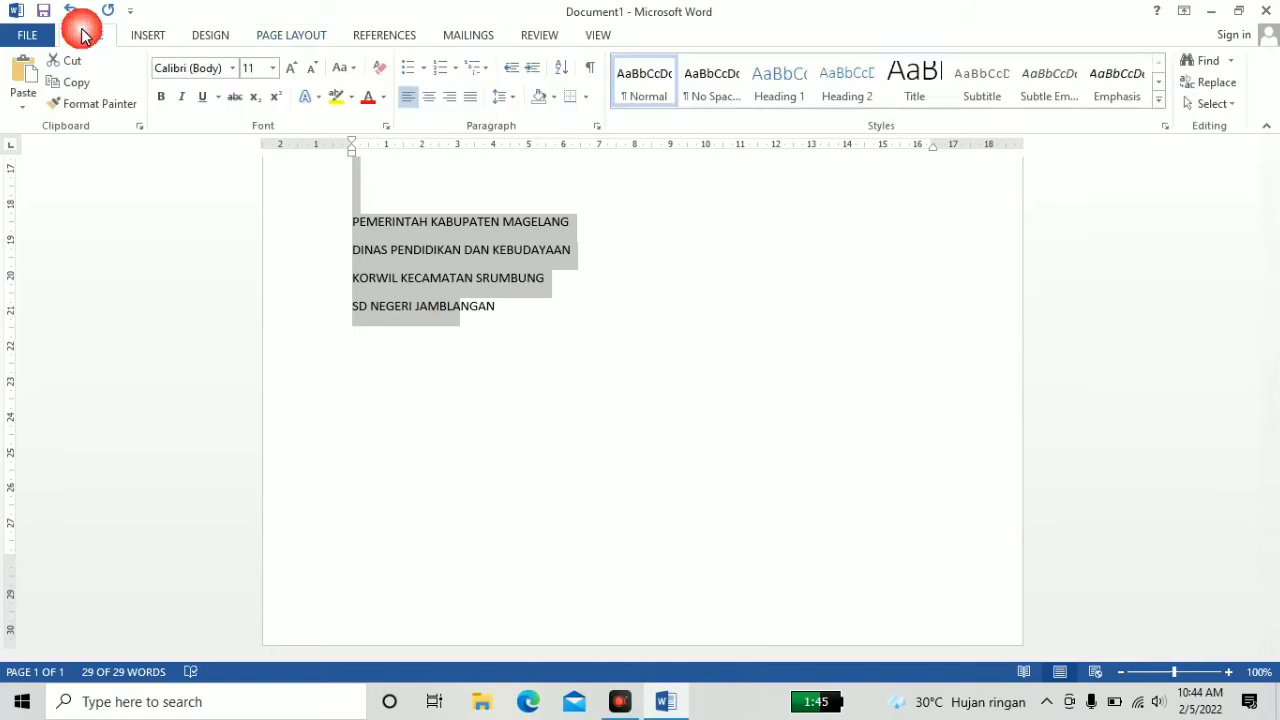
left_click(233, 68)
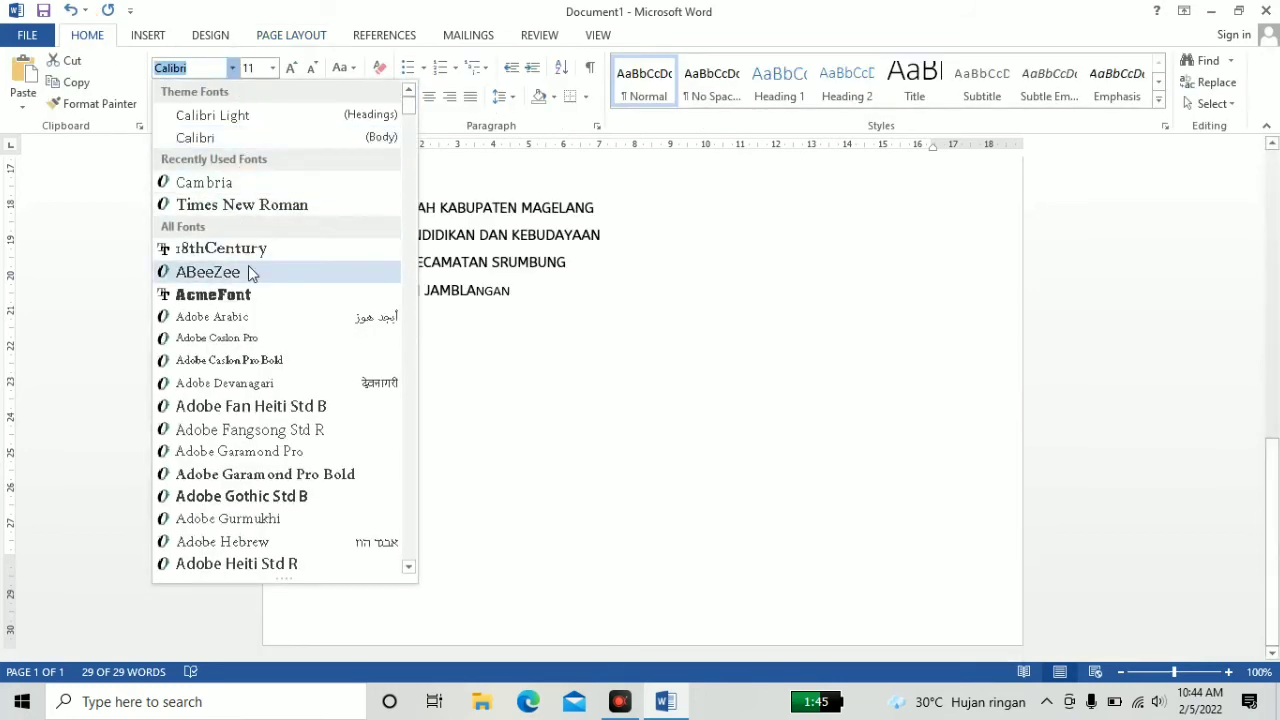
scroll(252, 272, "down", 5)
scroll(255, 250, "up", 3)
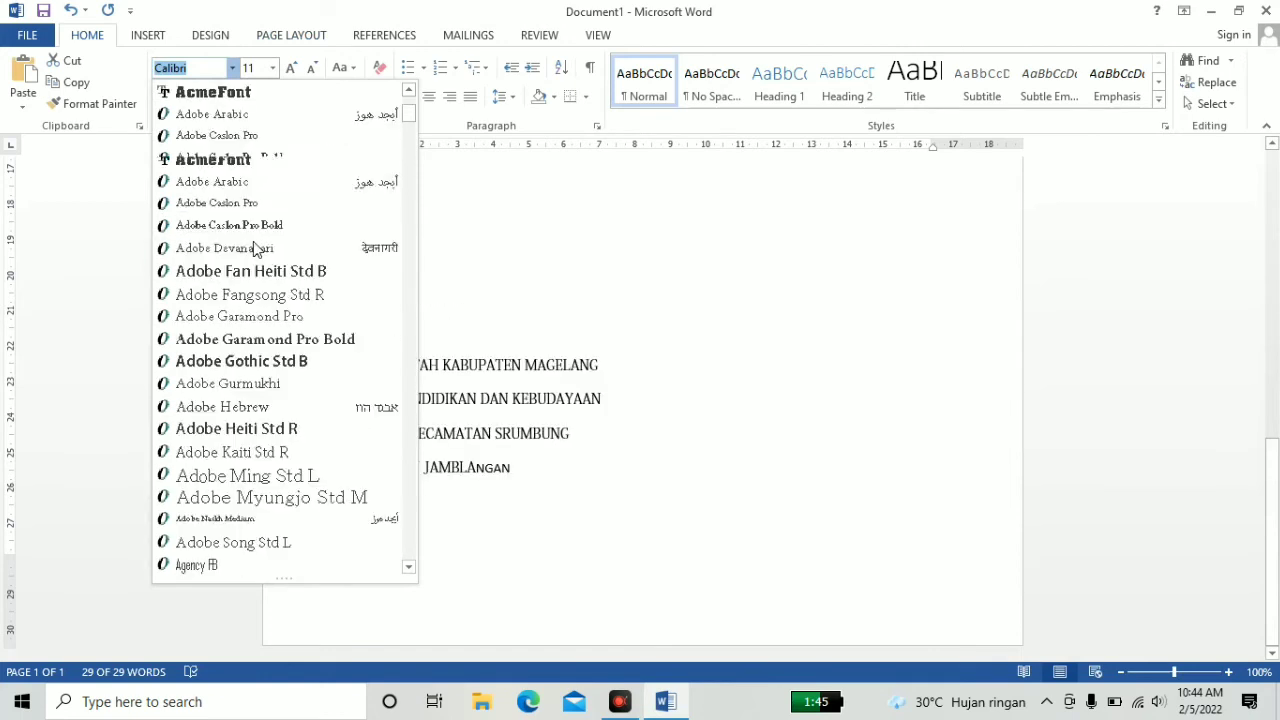
scroll(252, 200, "up", 3)
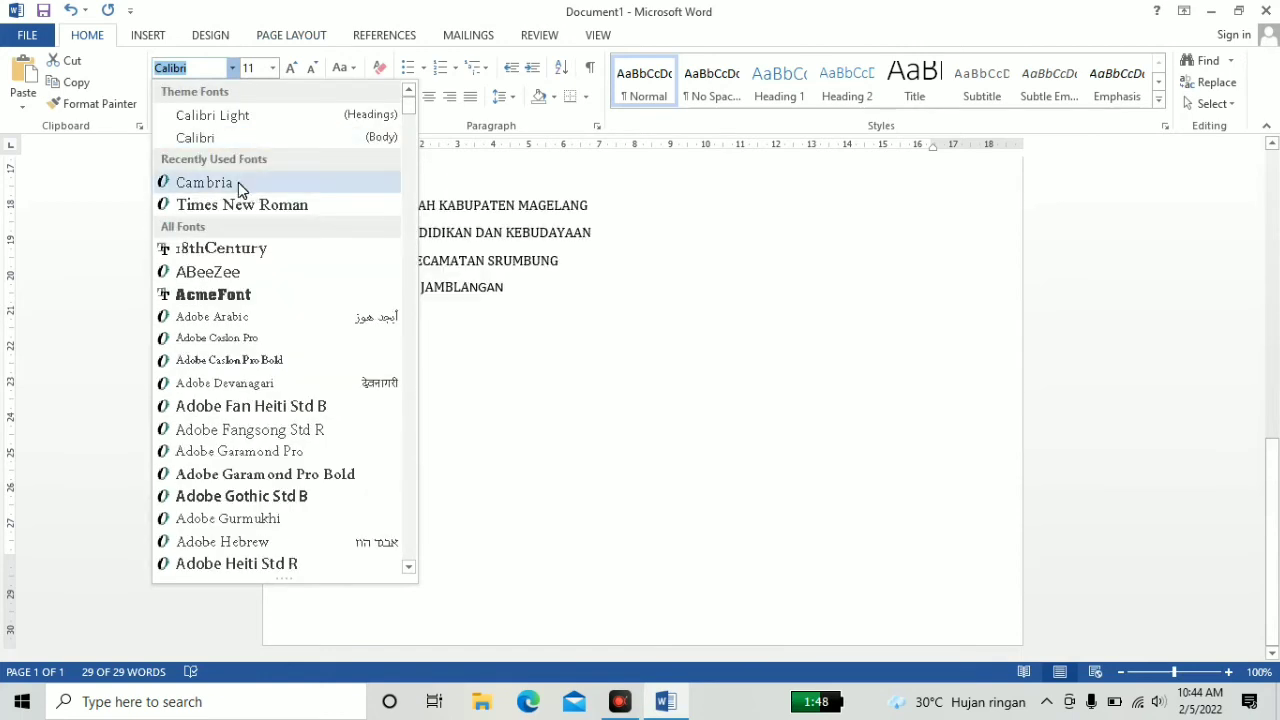
left_click(238, 184)
Step: Set the selected cover text to size 14 and center it
left_click(271, 70)
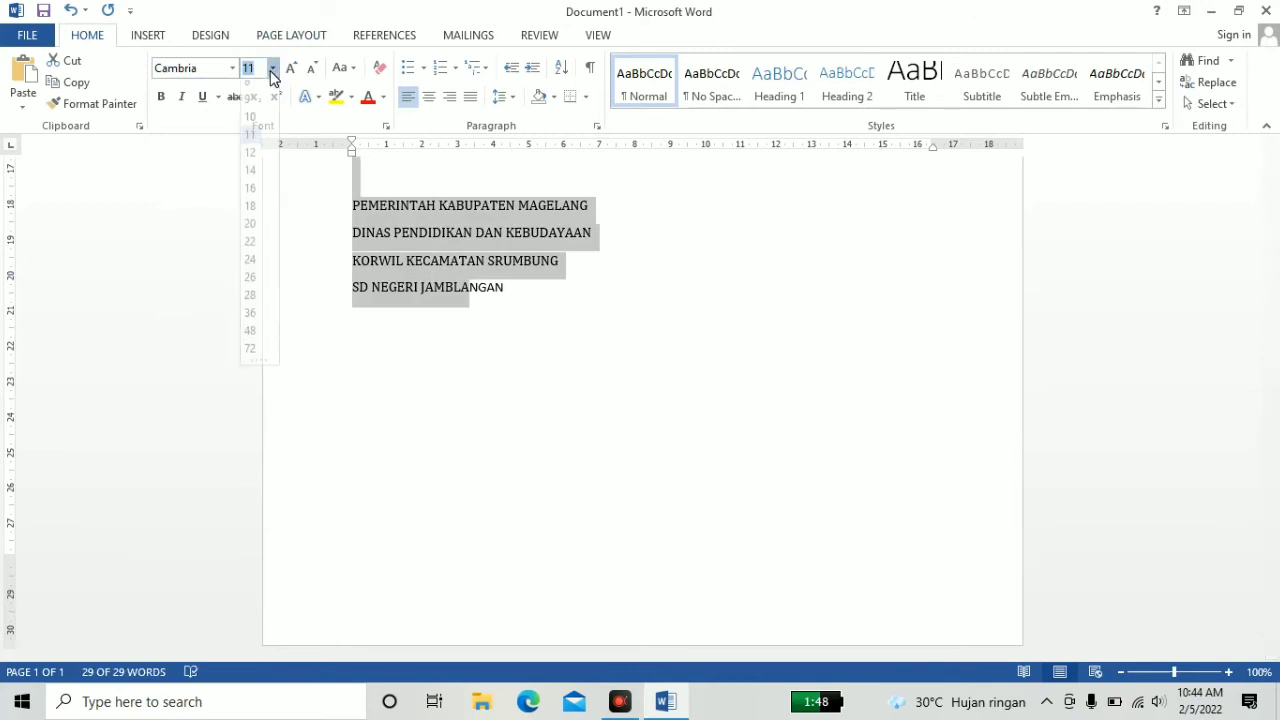
left_click(252, 179)
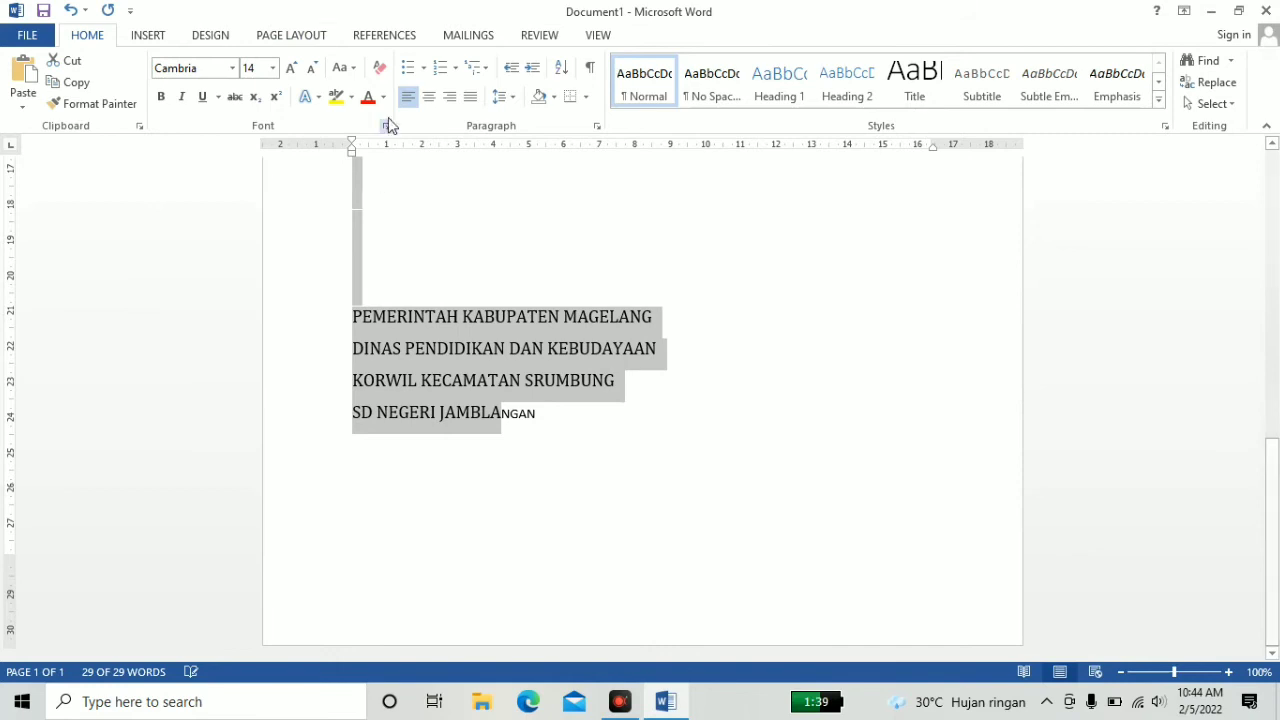
left_click(428, 97)
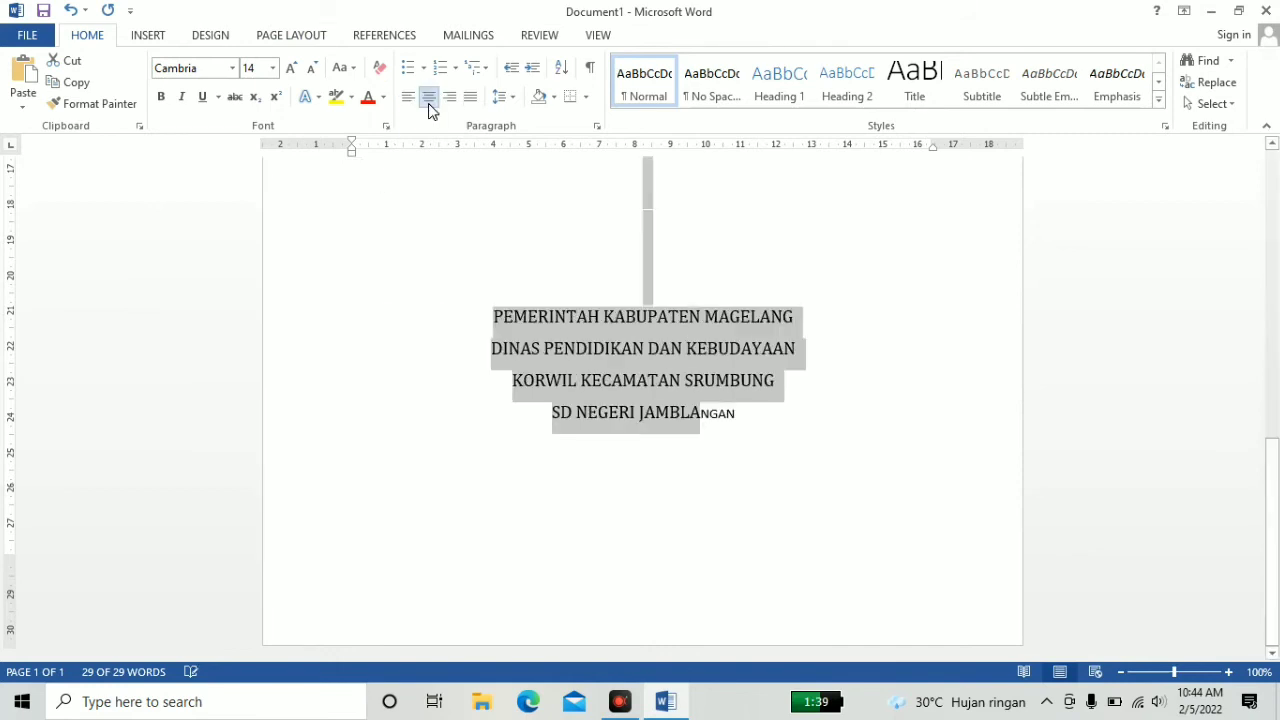
Step: Format the remaining letters "NGAN" of the school name as size 14 Cambria to match the rest
left_click(762, 420)
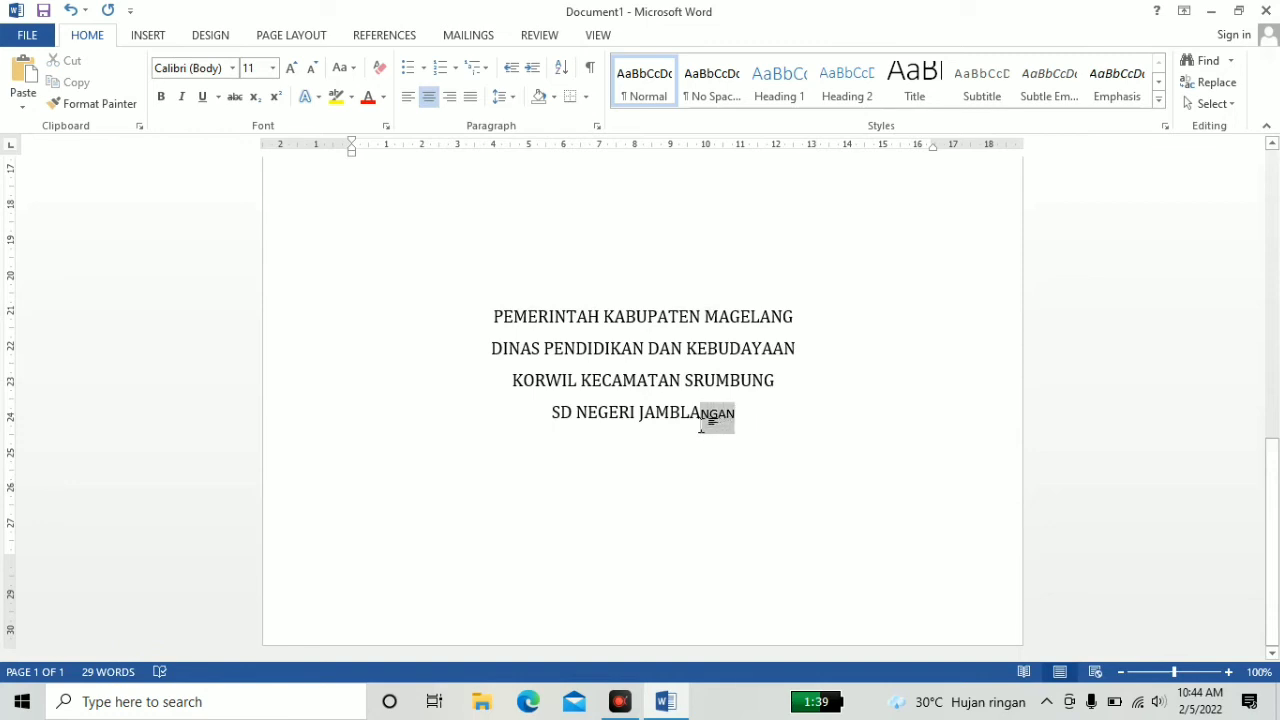
left_click(273, 70)
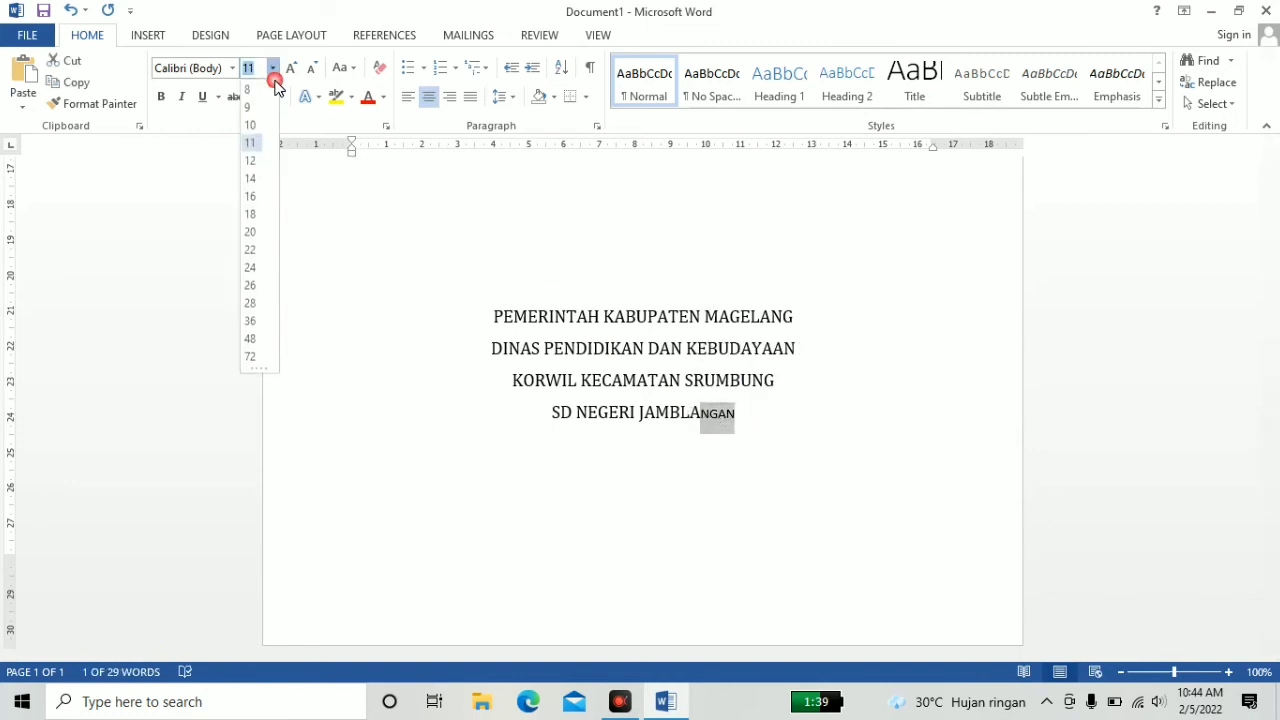
left_click(258, 177)
left_click(232, 68)
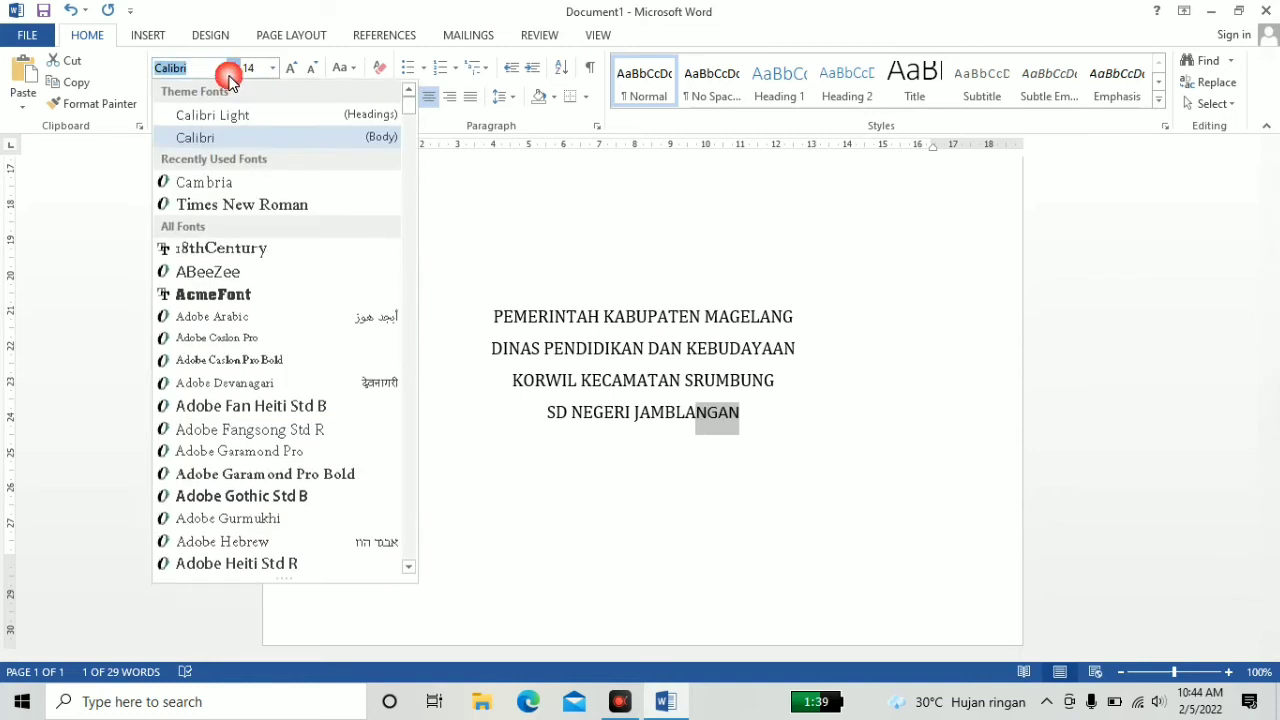
left_click(230, 183)
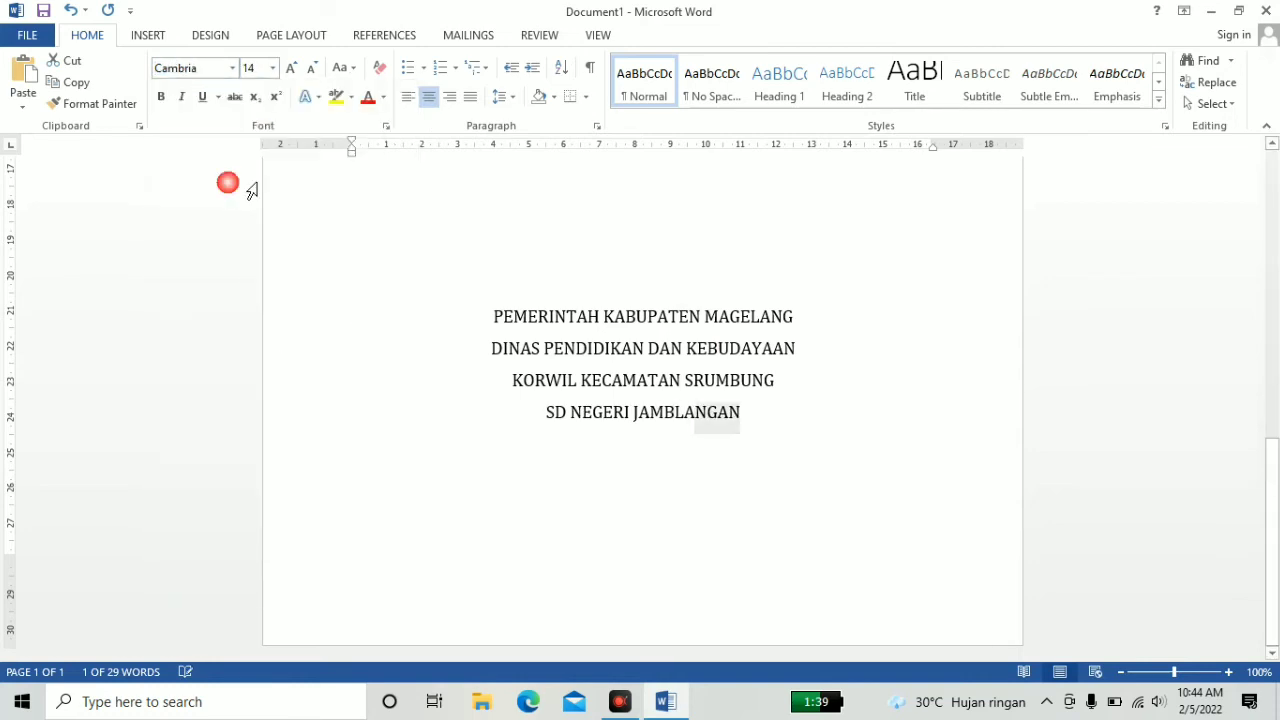
left_click(840, 430)
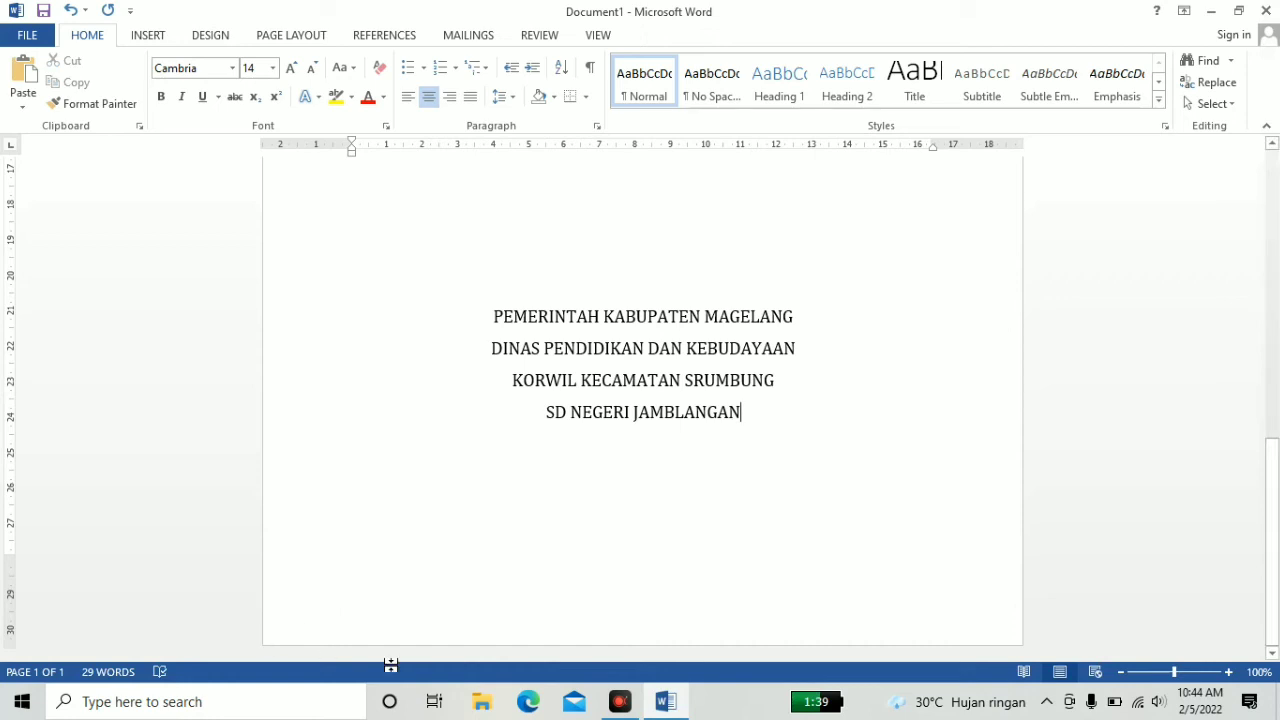
Step: Switch to File Explorer and copy the Logo_Kabupaten_Magelang image from the Downloads folder
left_click(481, 701)
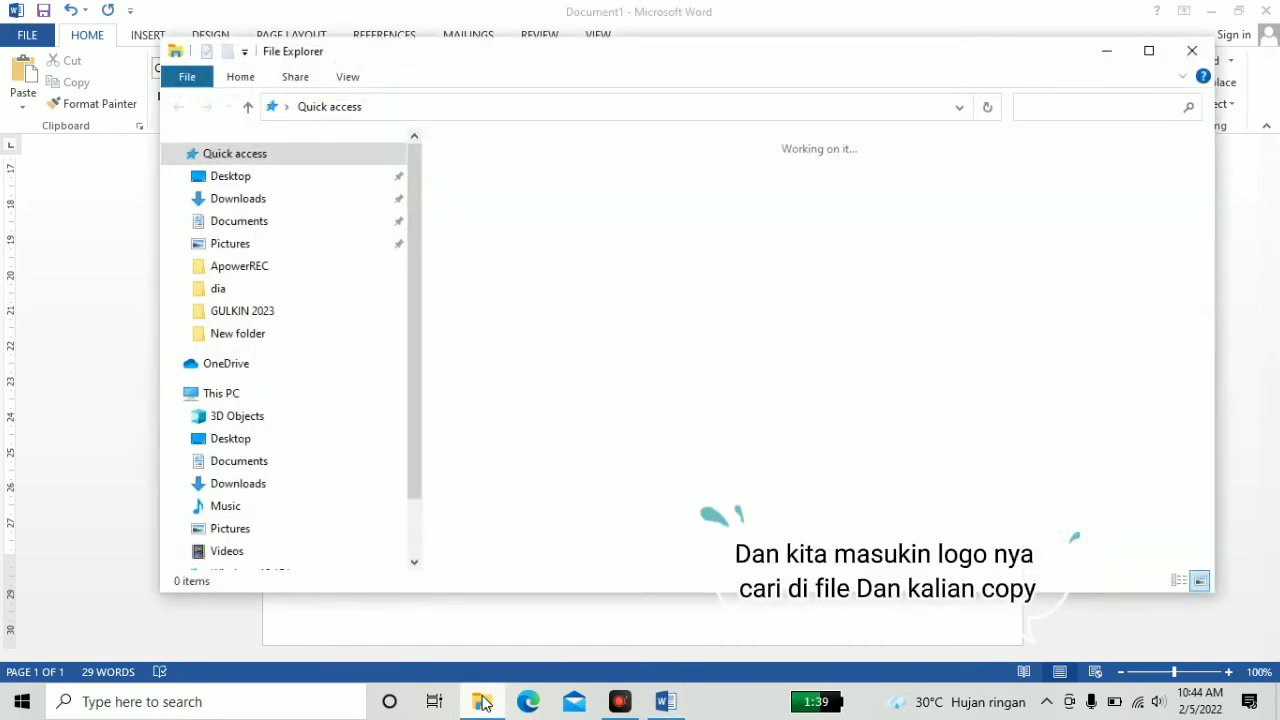
left_click(280, 200)
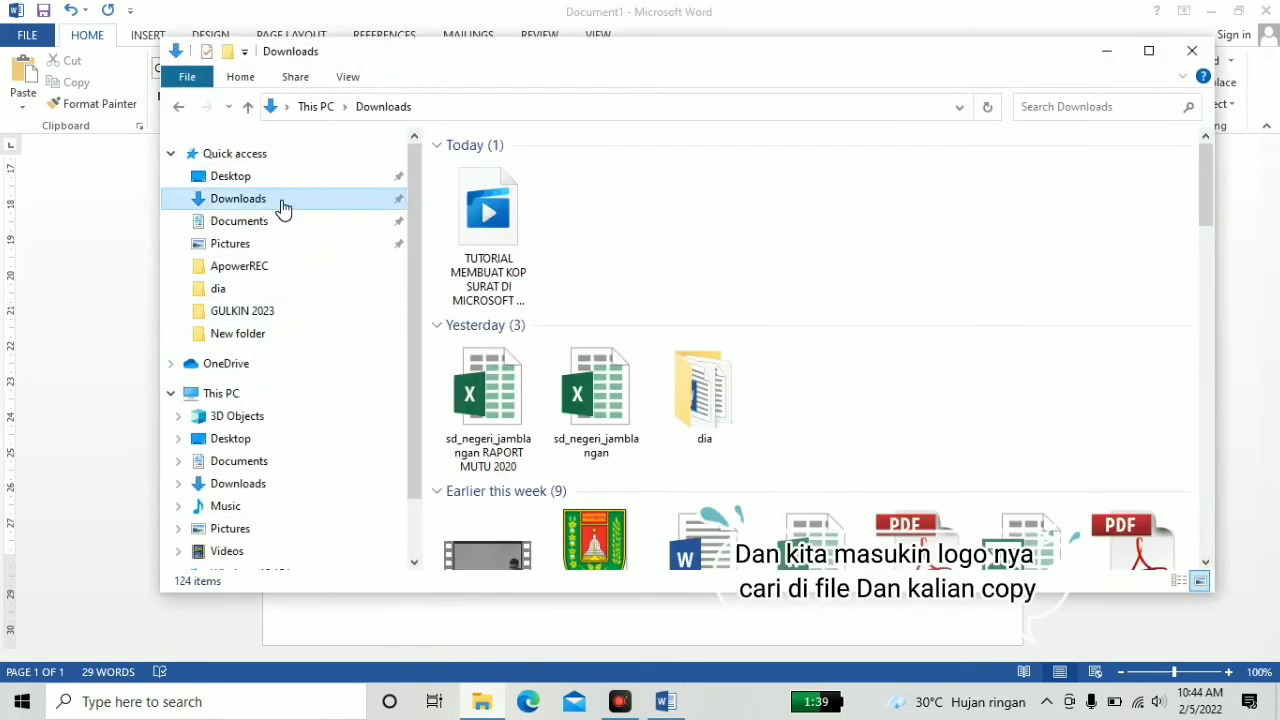
scroll(575, 368, "down", 5)
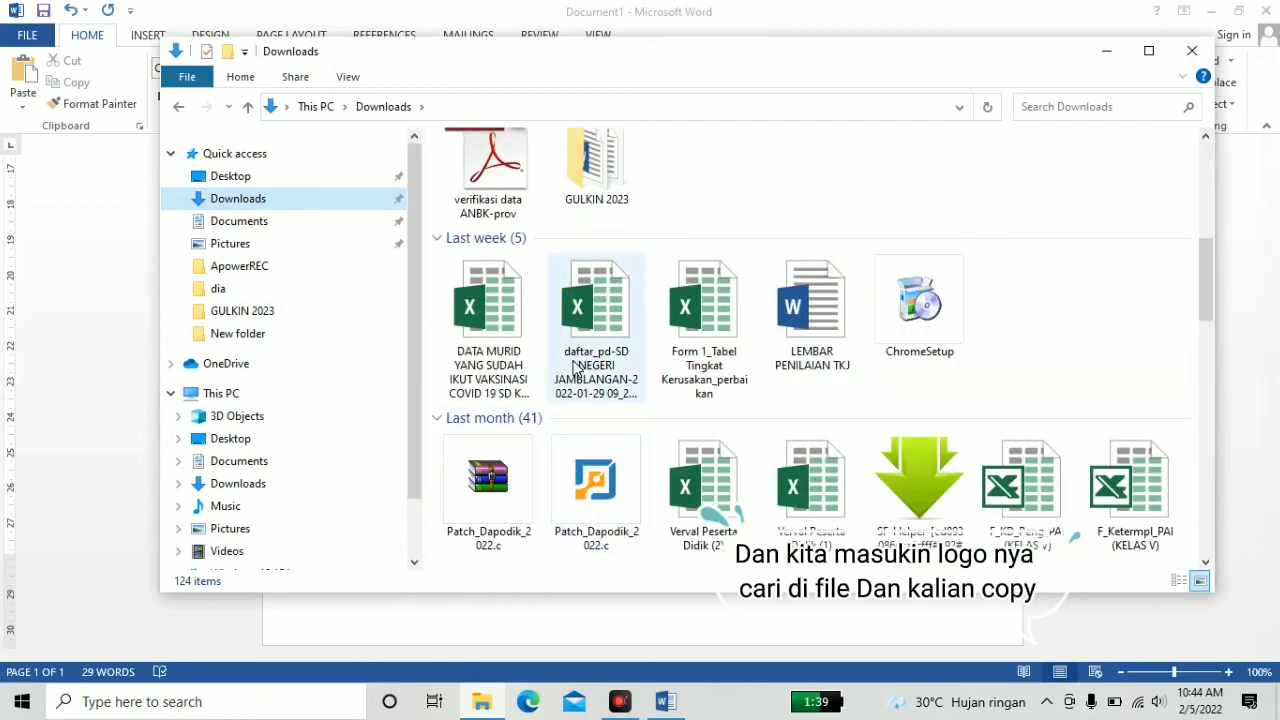
scroll(575, 368, "up", 2)
right_click(603, 200)
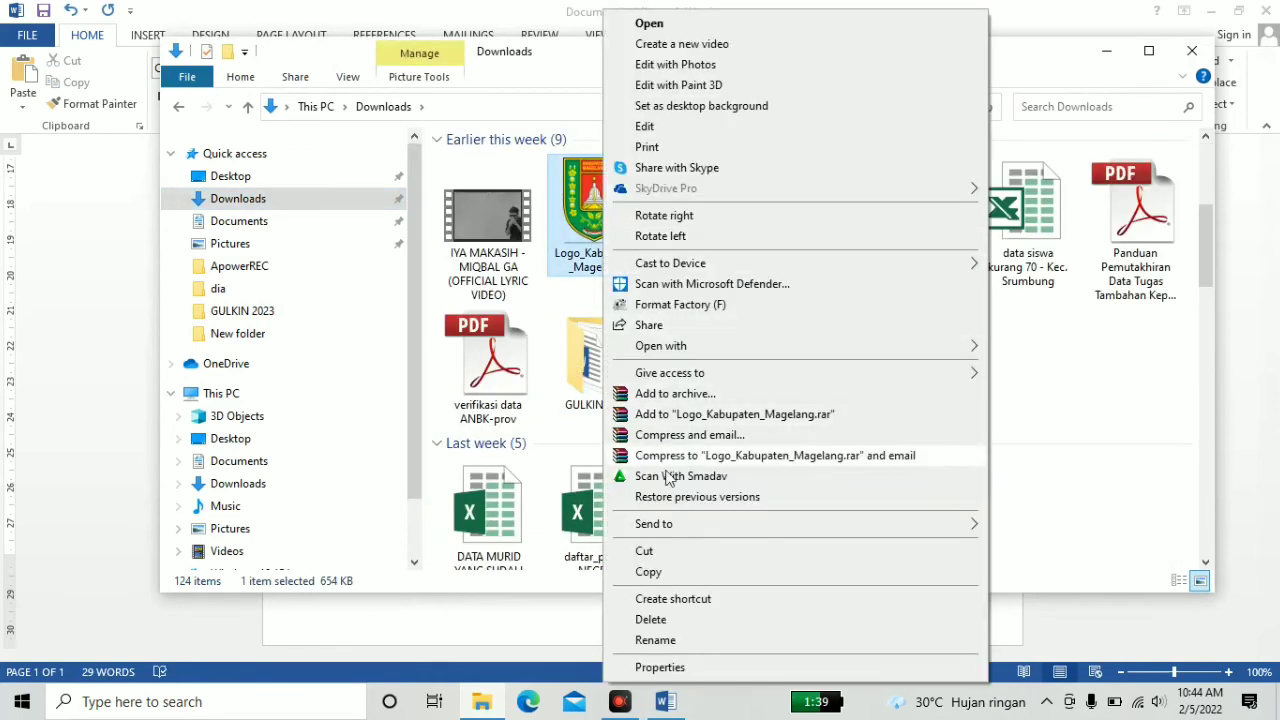
left_click(667, 571)
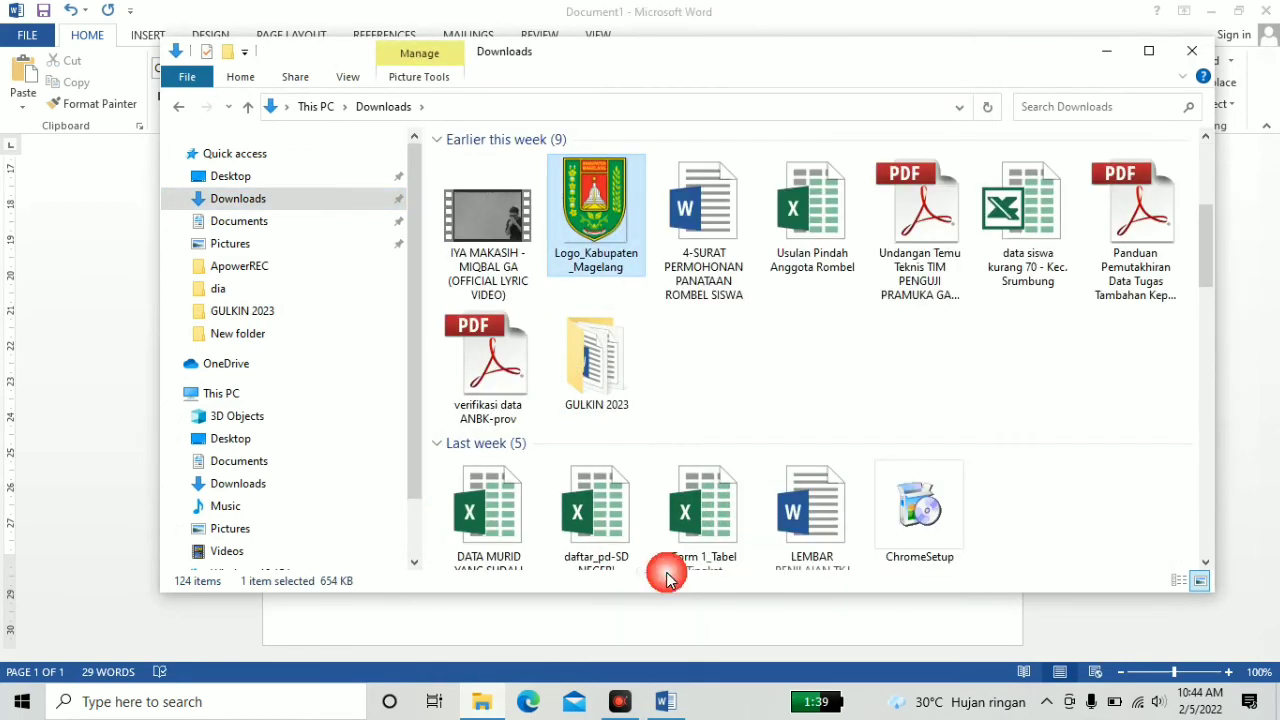
Step: Return to the Word document and paste the copied logo image at the school name line
left_click(666, 701)
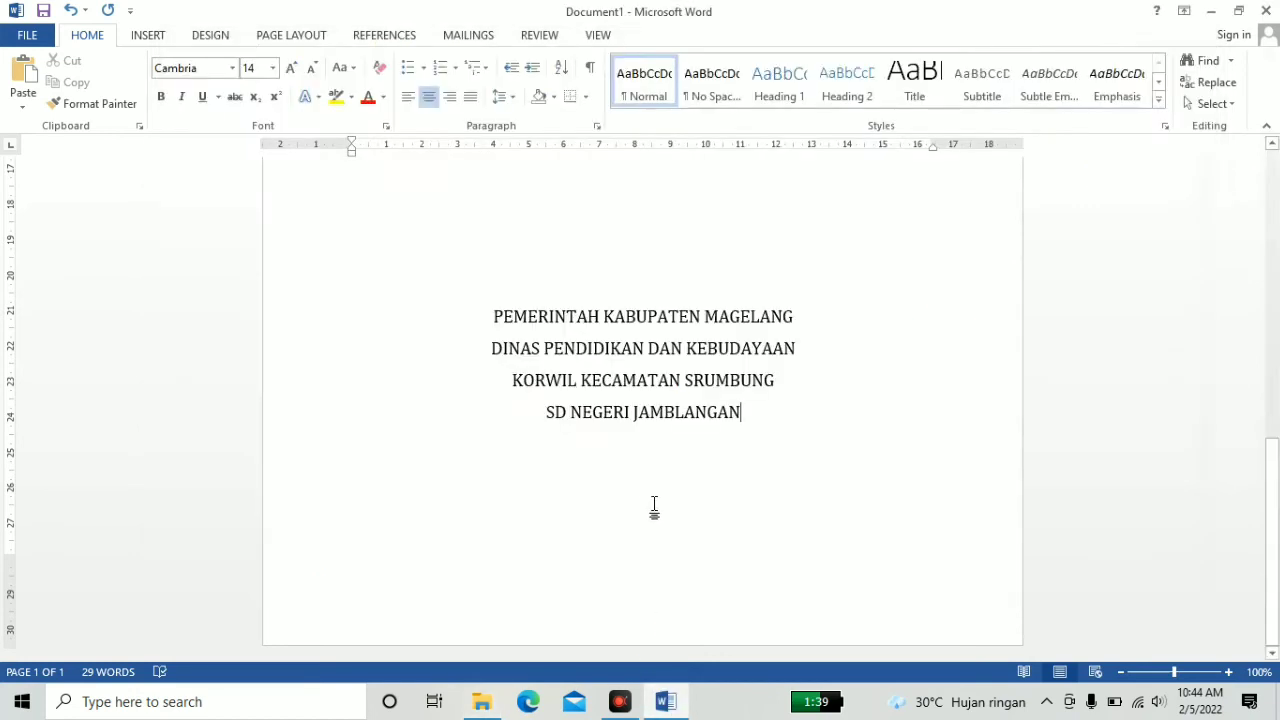
right_click(581, 472)
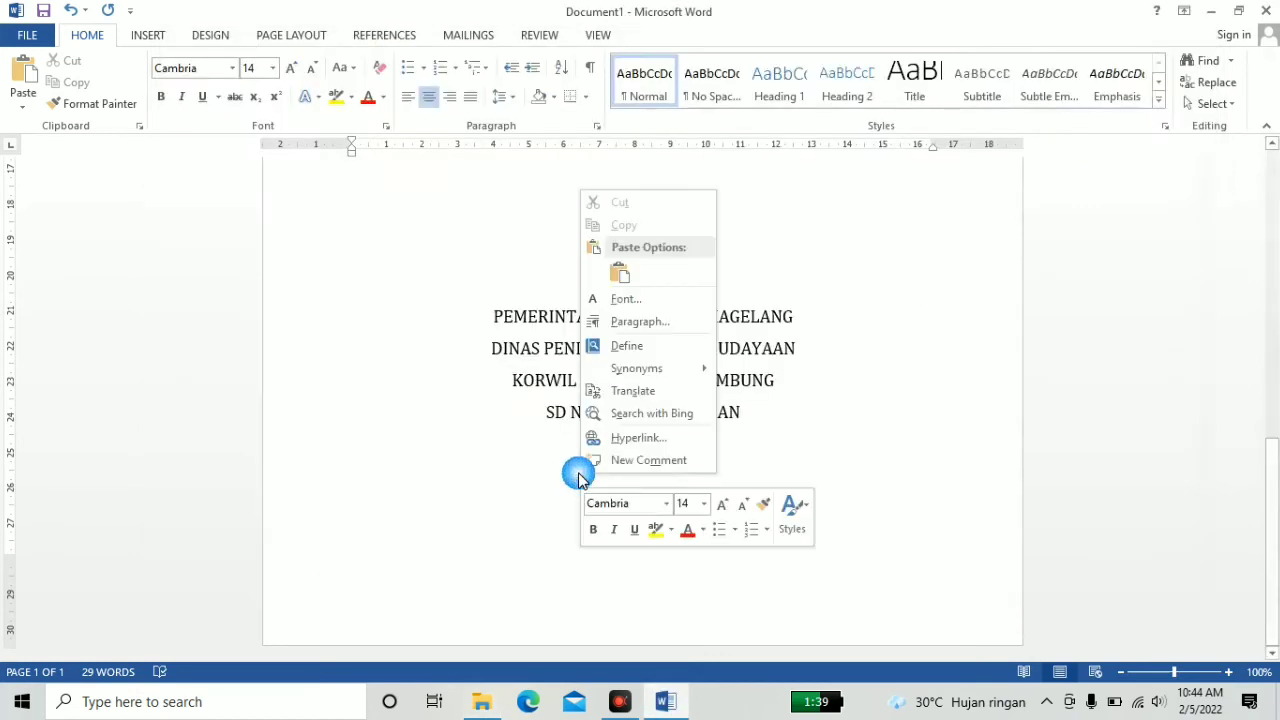
left_click(620, 277)
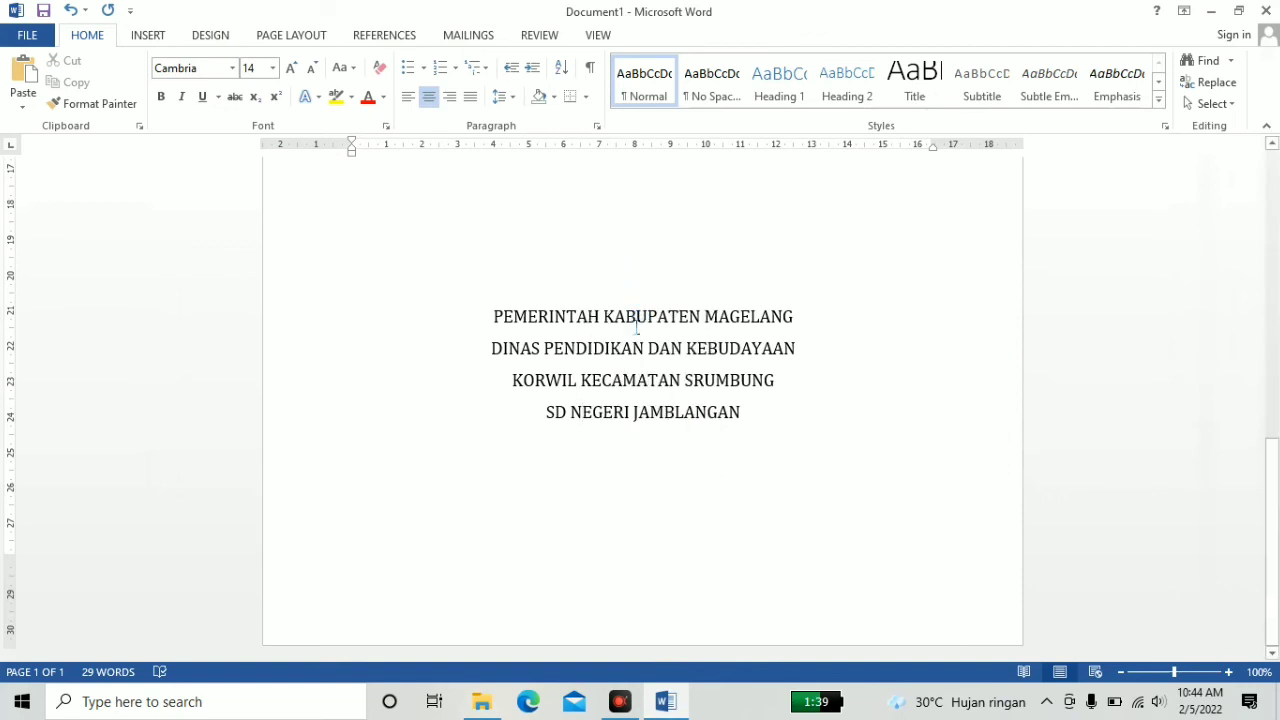
scroll(637, 334, "up", 10)
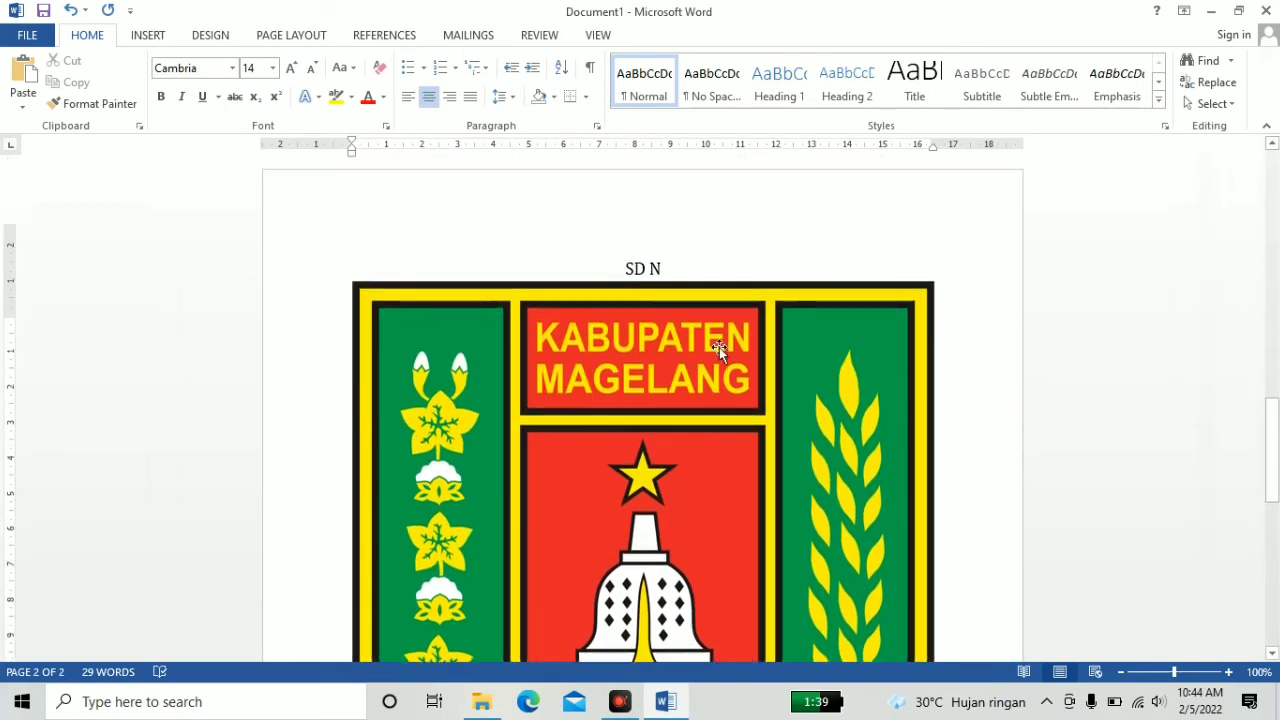
Step: Set the pasted logo's text wrapping to In Front of Text
left_click(758, 366)
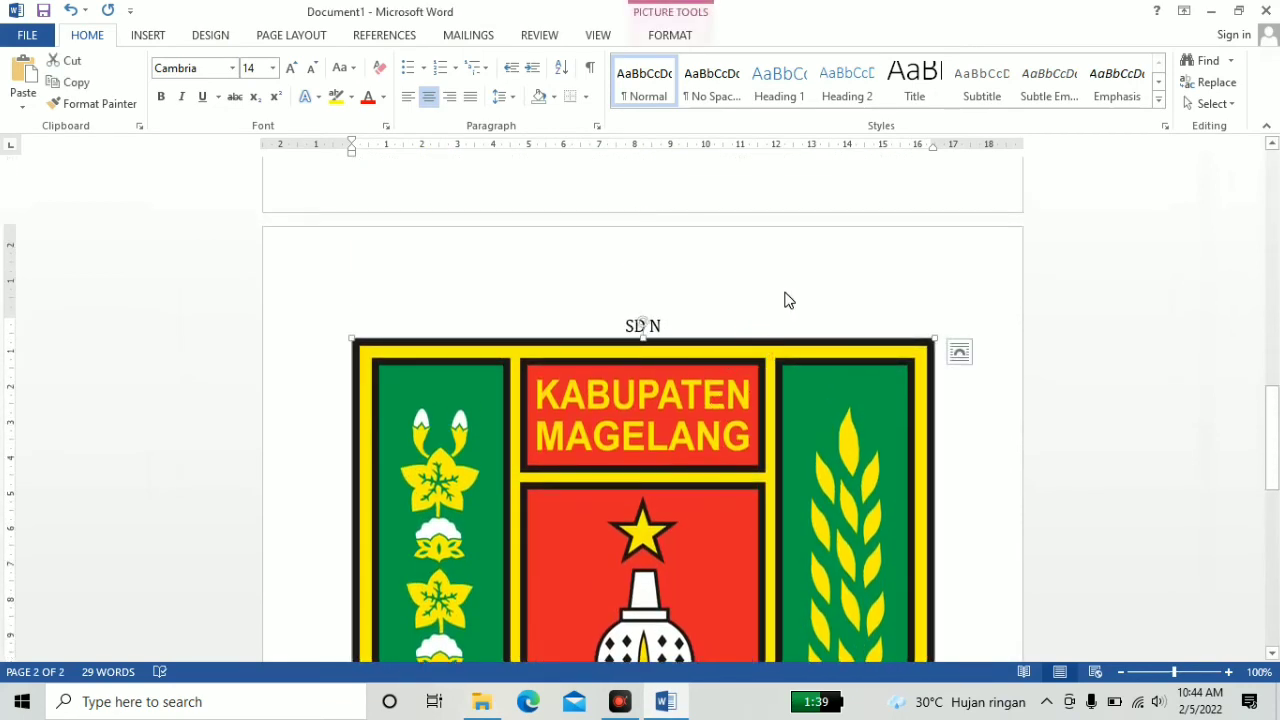
double_click(699, 434)
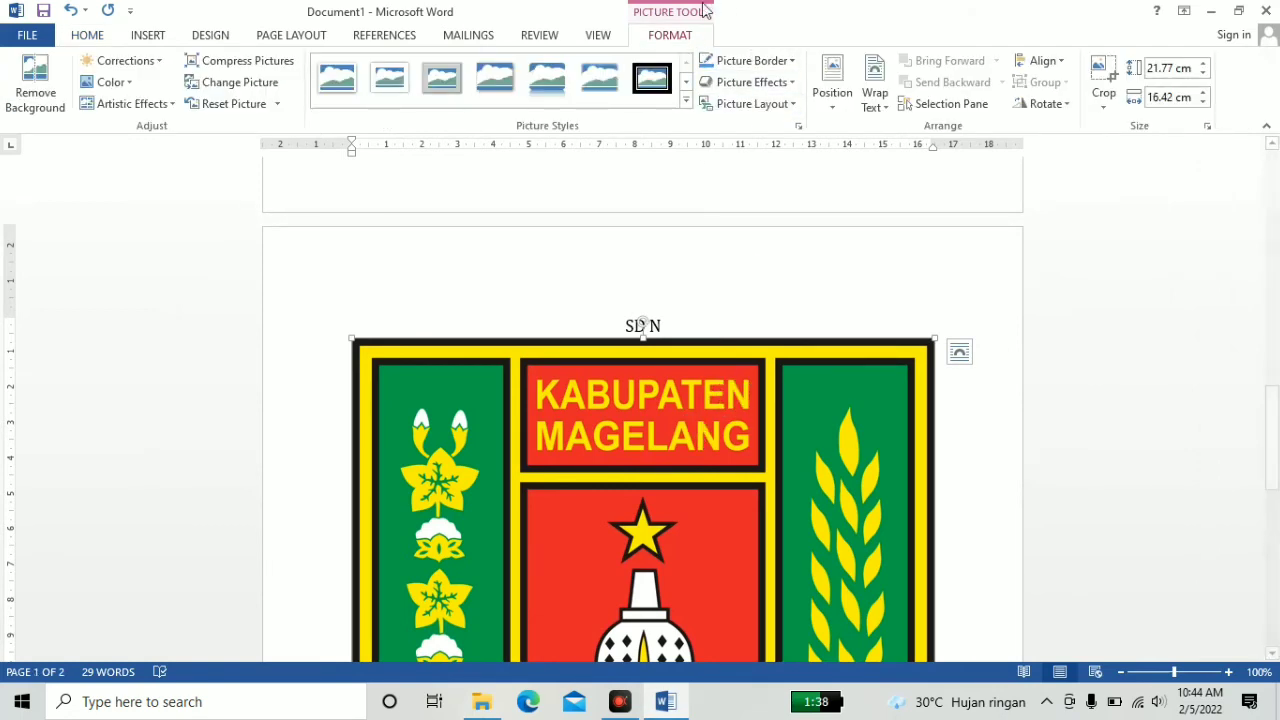
left_click(875, 95)
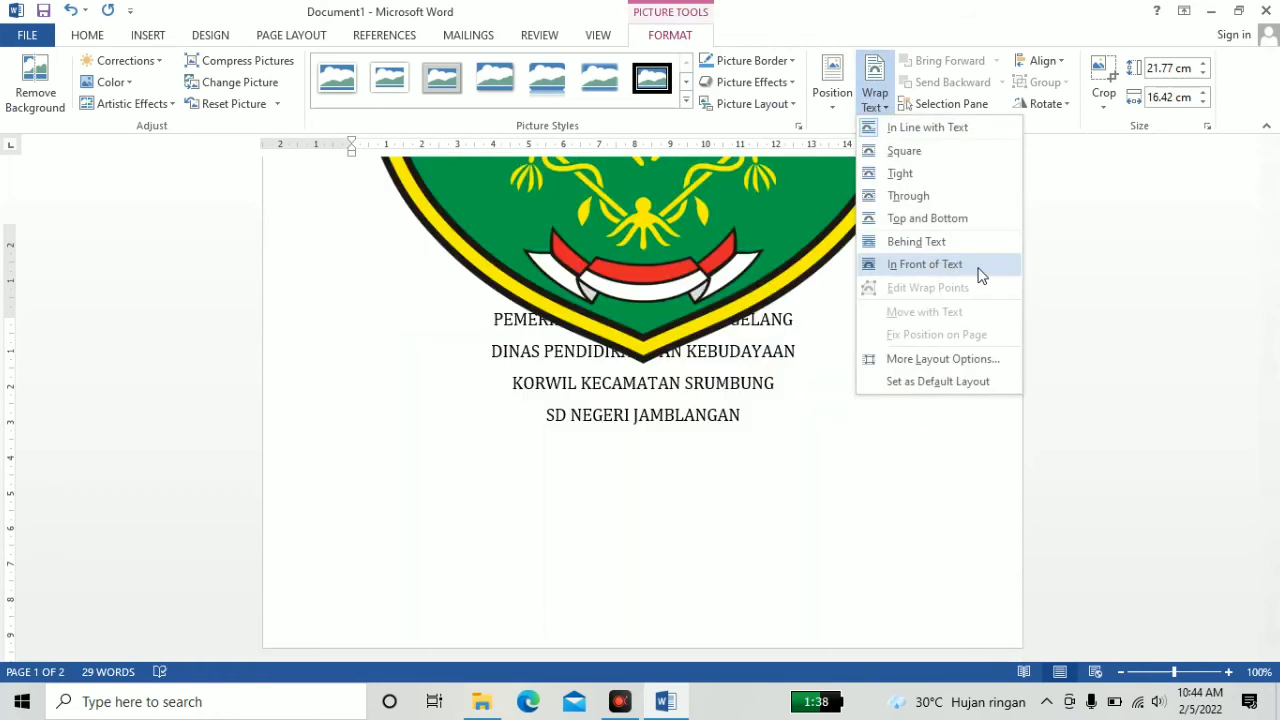
left_click(977, 264)
Step: Shrink the logo proportionally to about 8.79 cm high by 6.63 cm wide
scroll(931, 316, "down", 2, "ctrl")
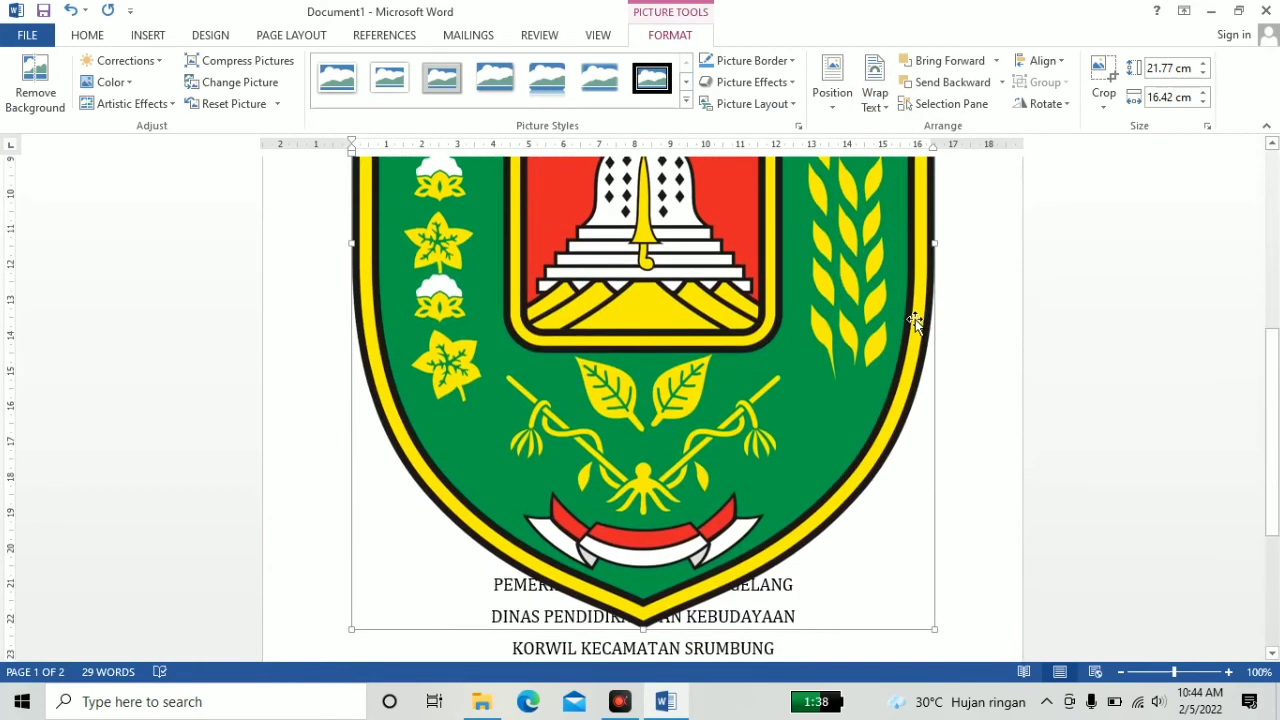
scroll(915, 318, "down", 1, "ctrl")
scroll(880, 290, "up", 5)
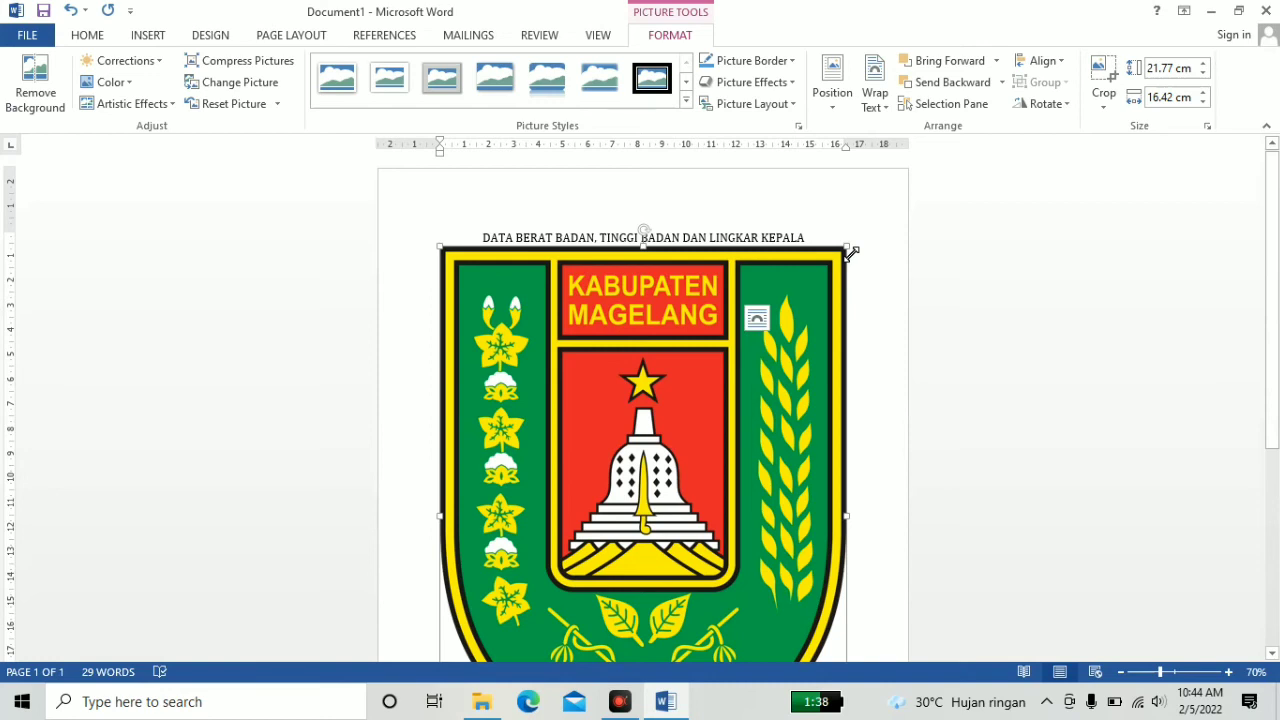
left_click_drag(857, 261, 677, 546)
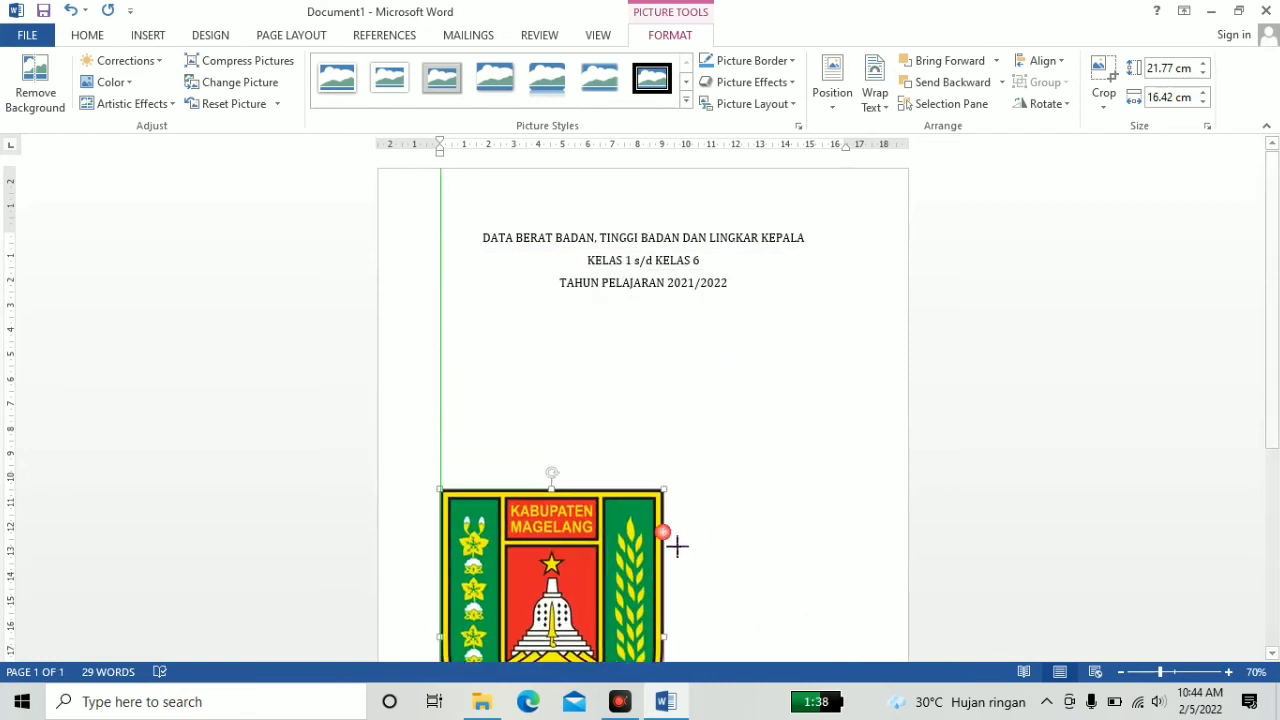
Step: Move the logo to the horizontal center of the page, between the title lines and the school details
scroll(634, 446, "down", 5)
scroll(632, 396, "up", 4)
left_click_drag(583, 457, 701, 420)
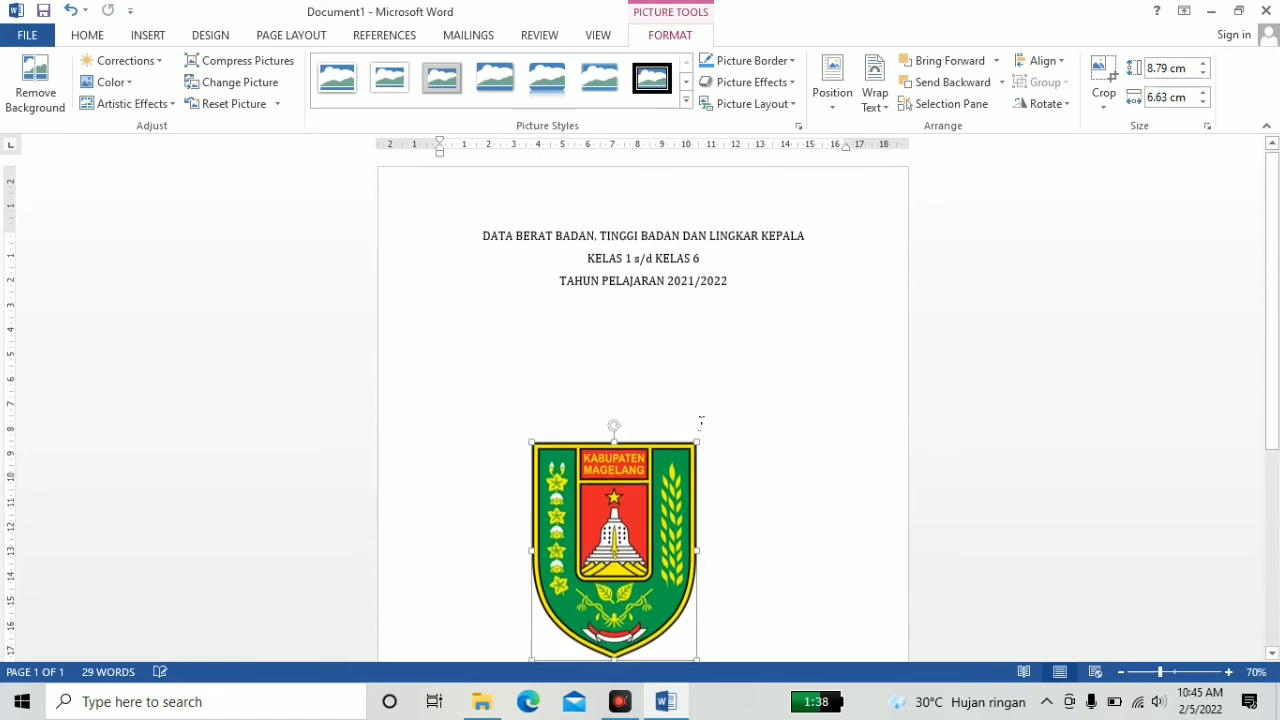
left_click_drag(627, 476, 676, 447)
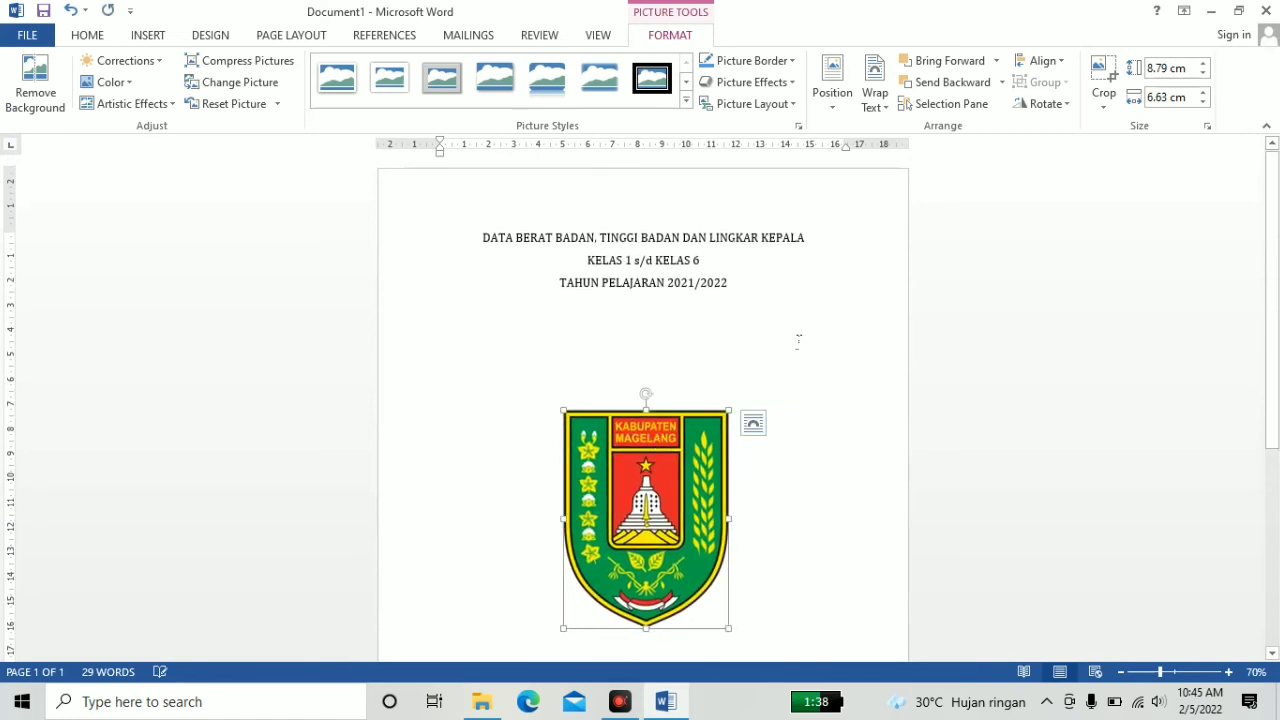
Step: Insert two blank lines above the first title line to lower the title block
left_click(797, 331)
left_click(482, 239)
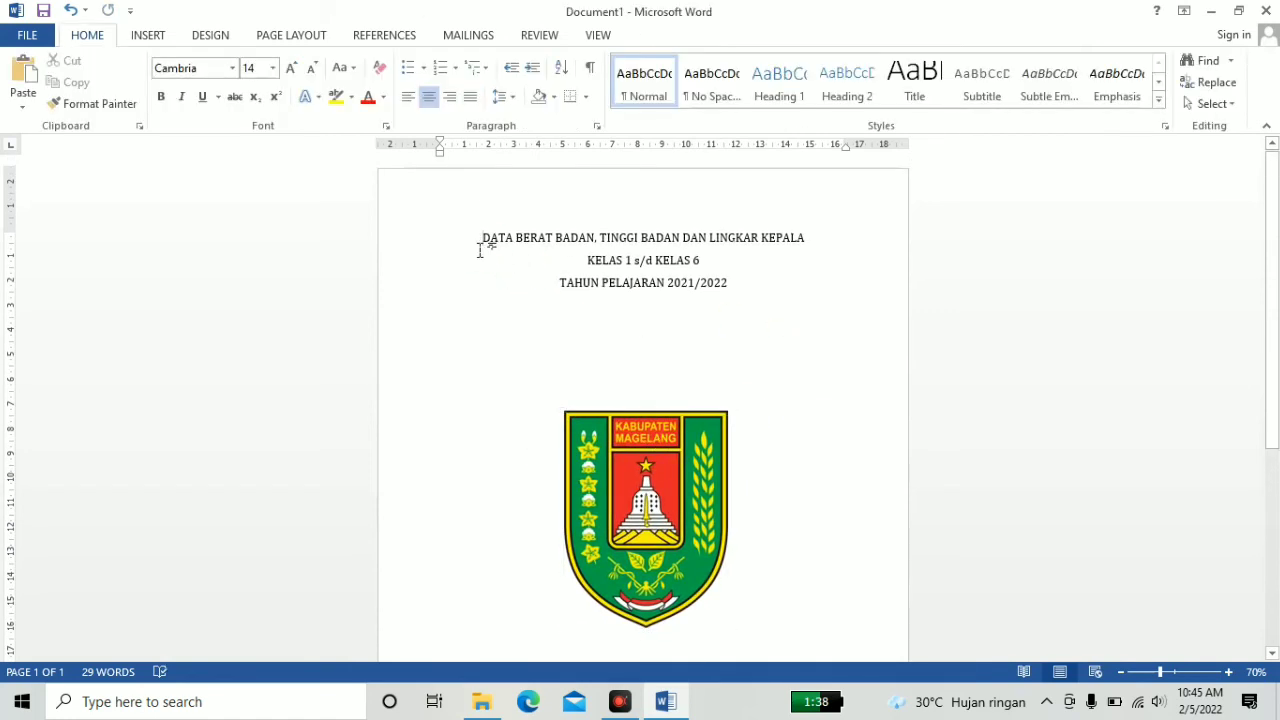
key("Return")
key("Return")
scroll(646, 366, "down", 6)
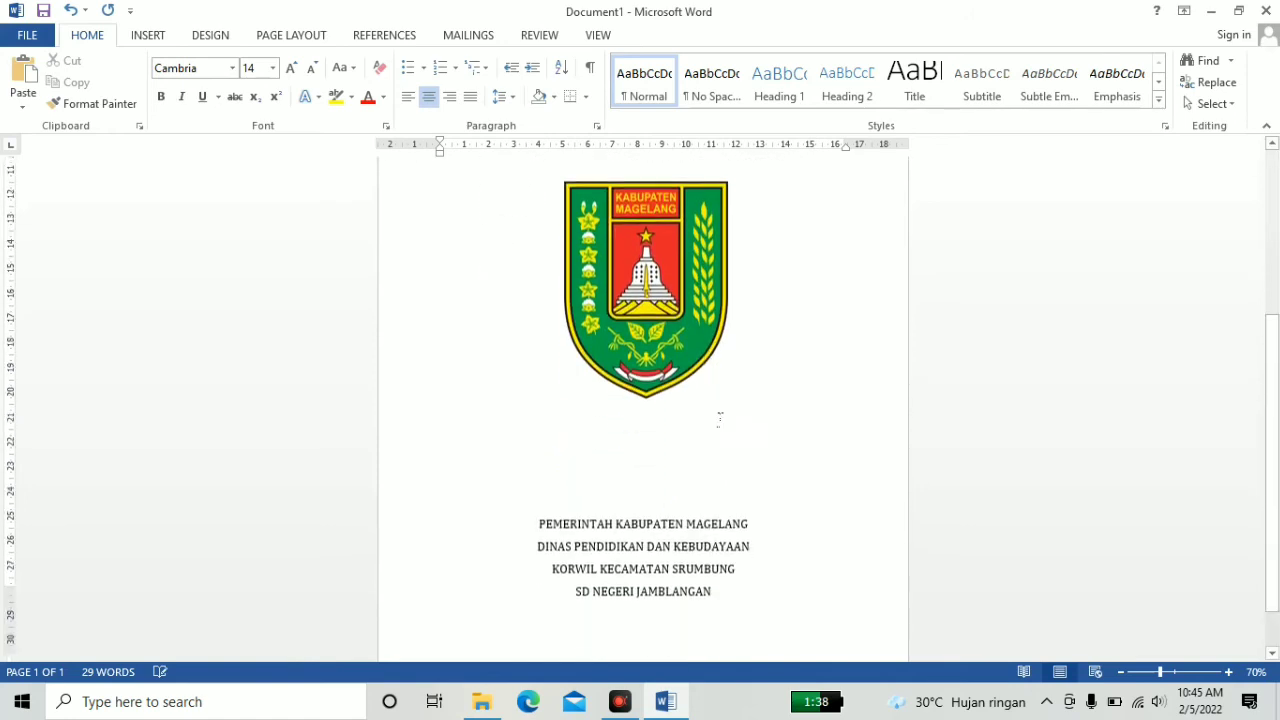
scroll(720, 420, "up", 6)
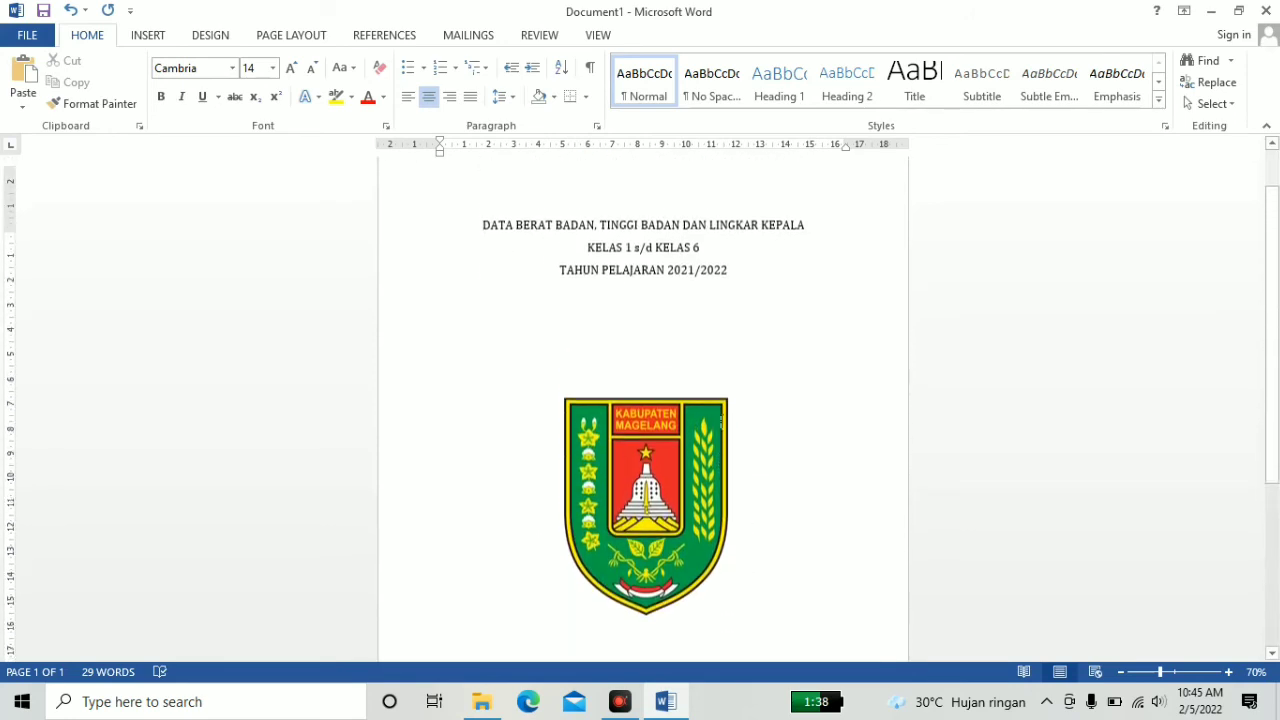
Step: Draw a plaque shape about 28.5 cm high by 15.9 cm wide around the cover content as a frame
left_click(147, 38)
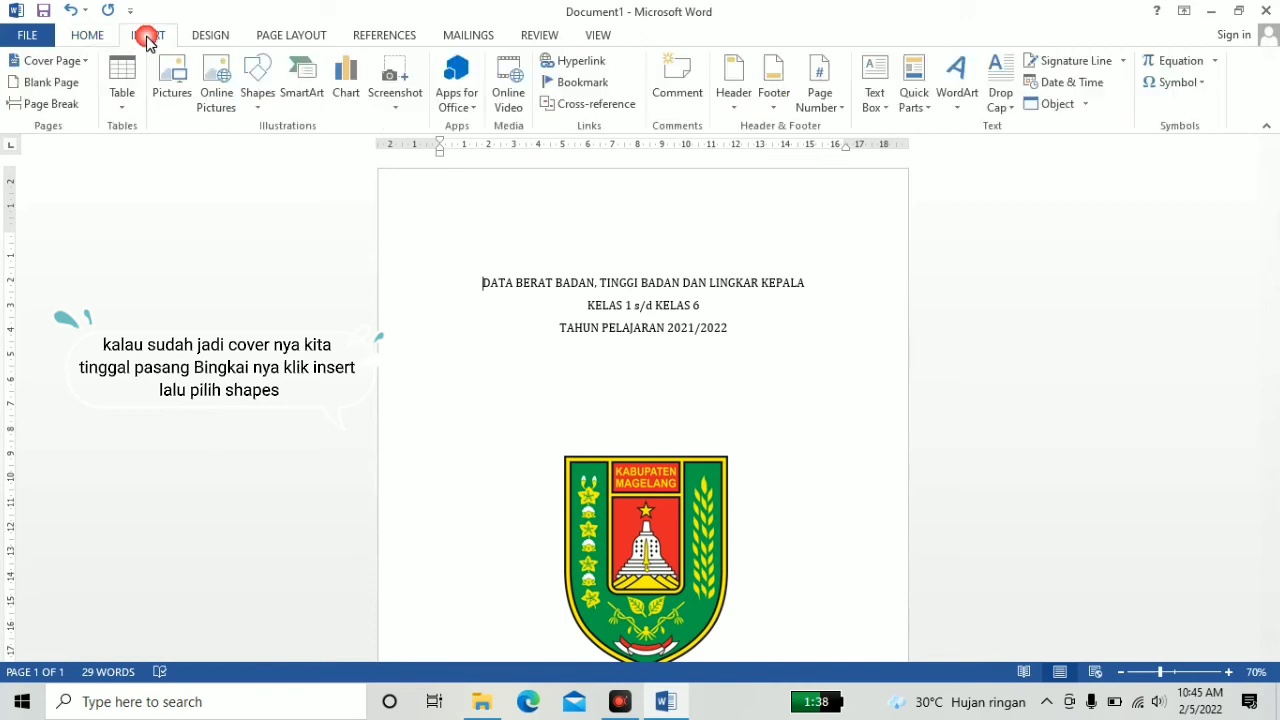
left_click(258, 108)
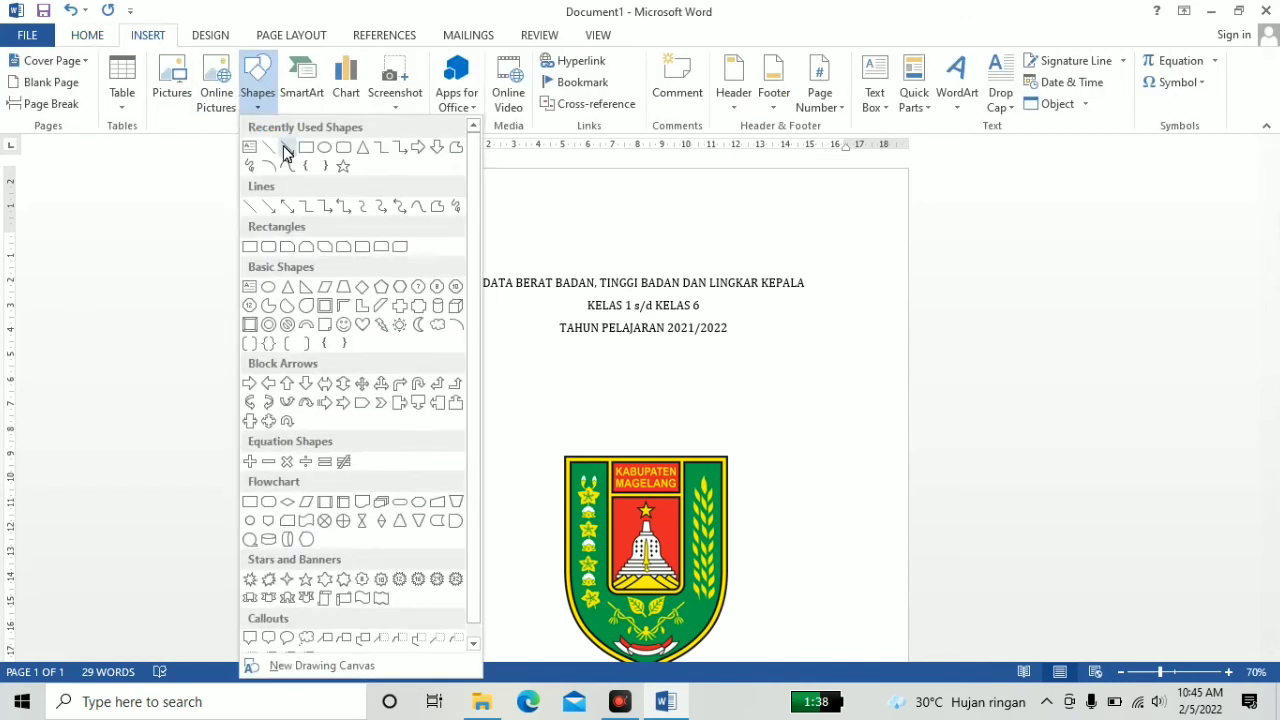
left_click(420, 312)
left_click_drag(456, 230, 848, 601)
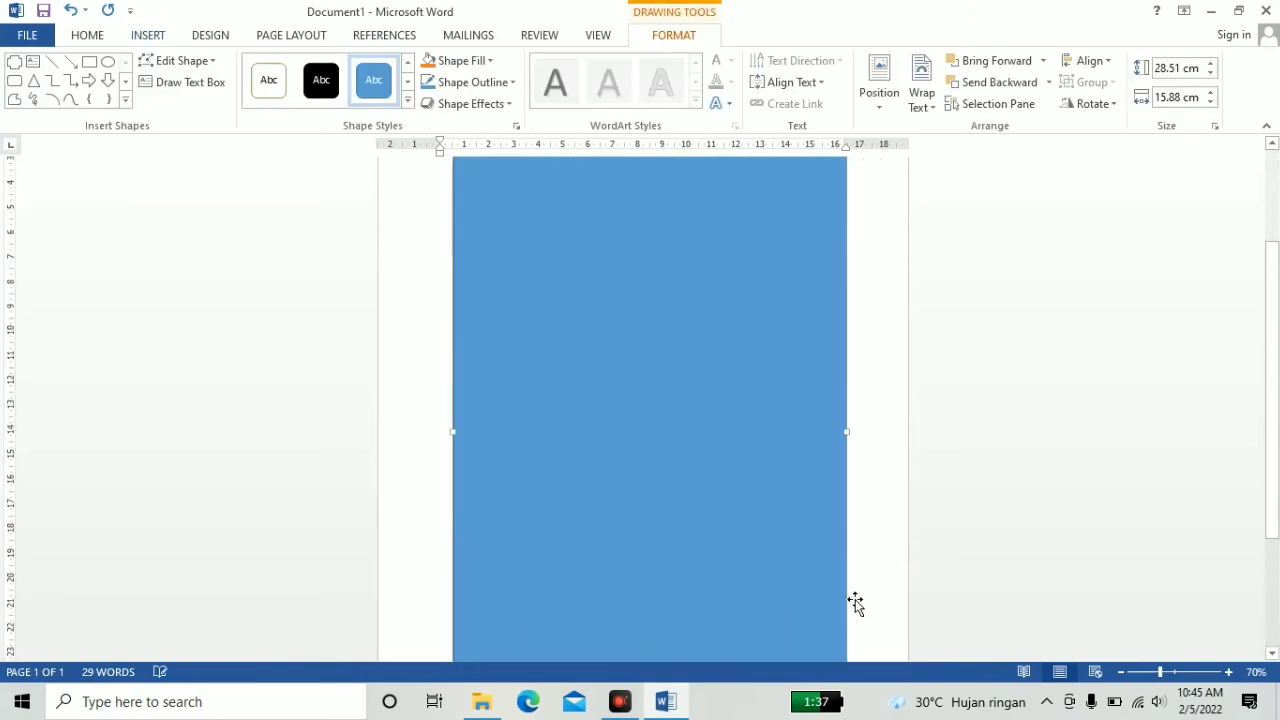
Step: Apply the preset shape style with white fill and black outline to the plaque frame
scroll(855, 600, "up", 3)
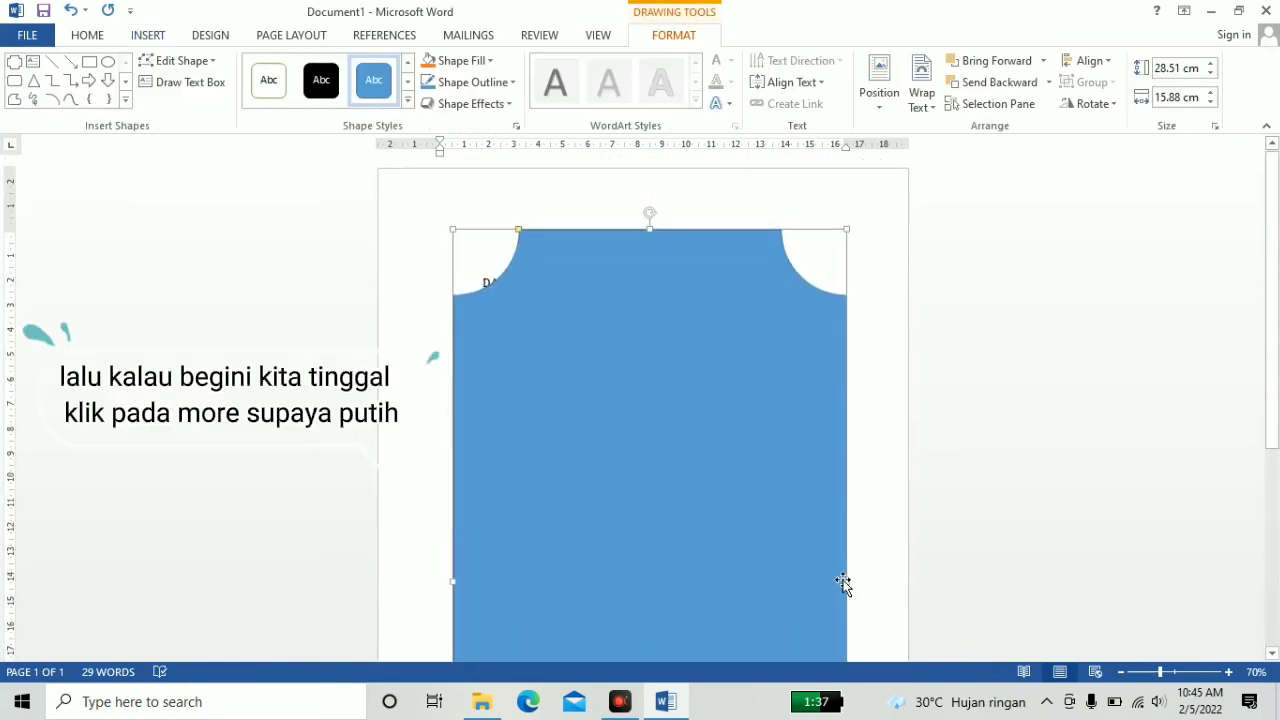
left_click(408, 102)
left_click(265, 80)
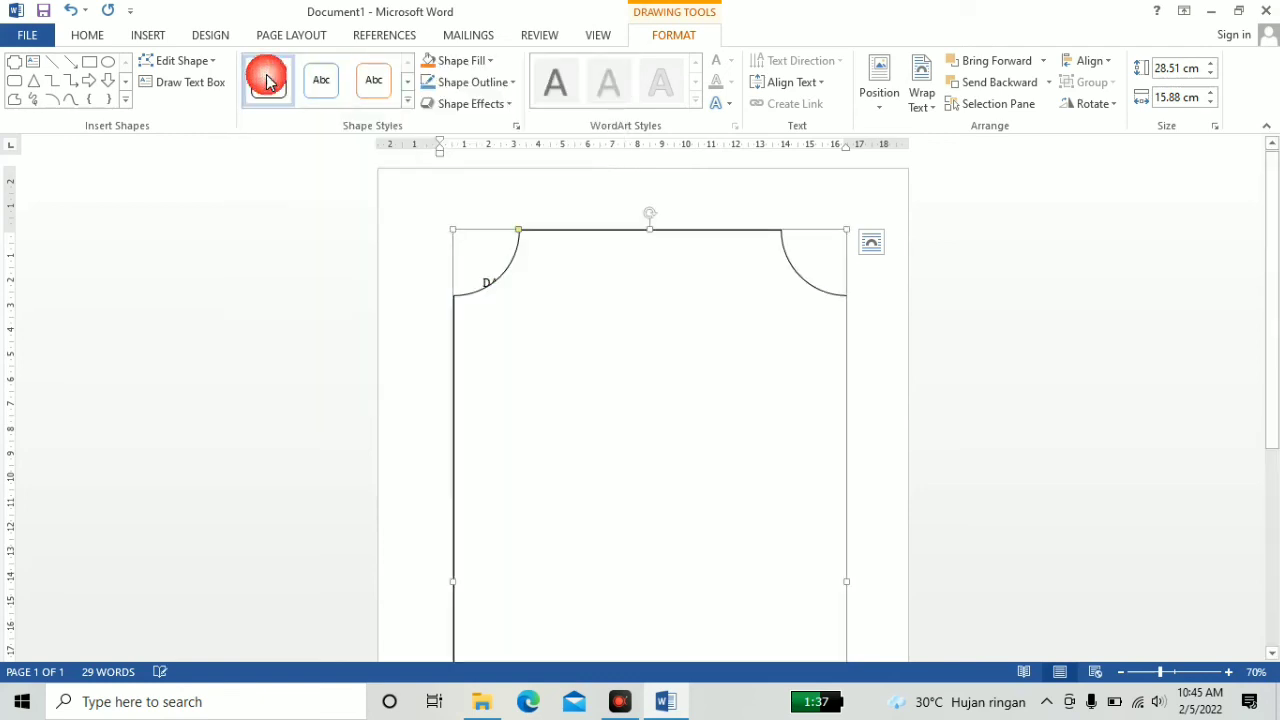
Step: Send the plaque frame behind the text and reduce its corner cutouts so they clear the title
right_click(621, 293)
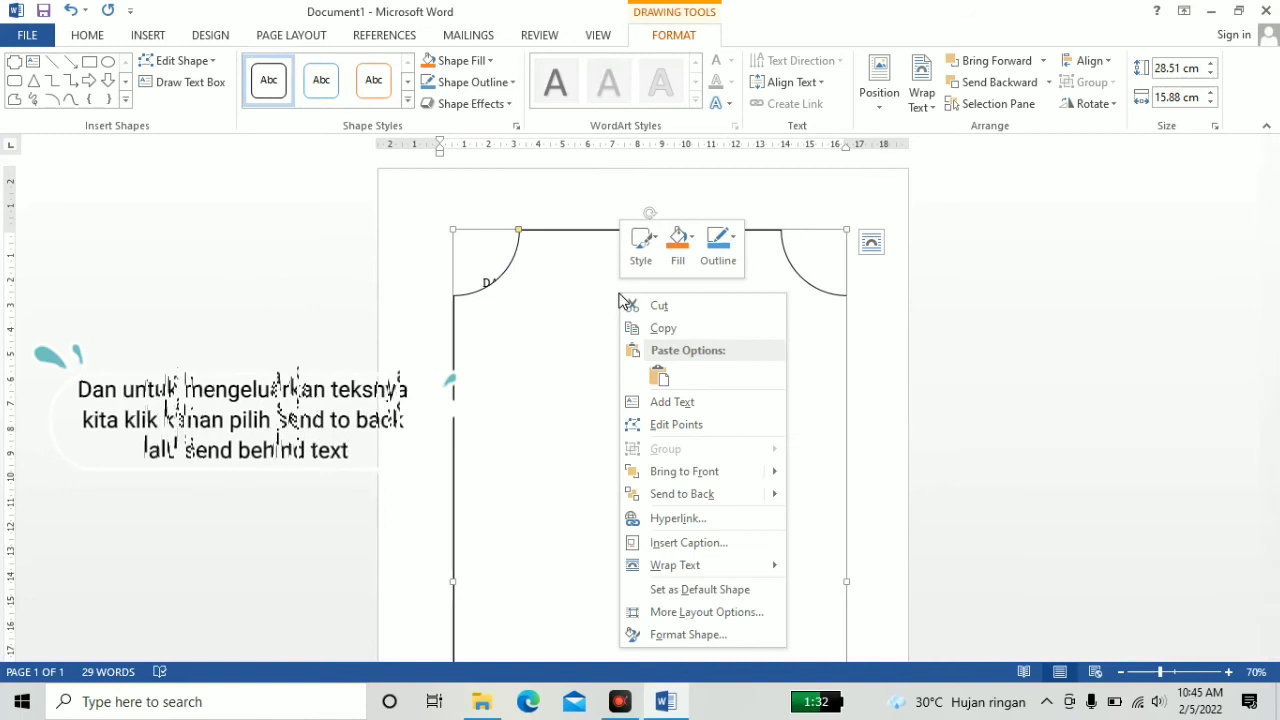
mouse_move(734, 494)
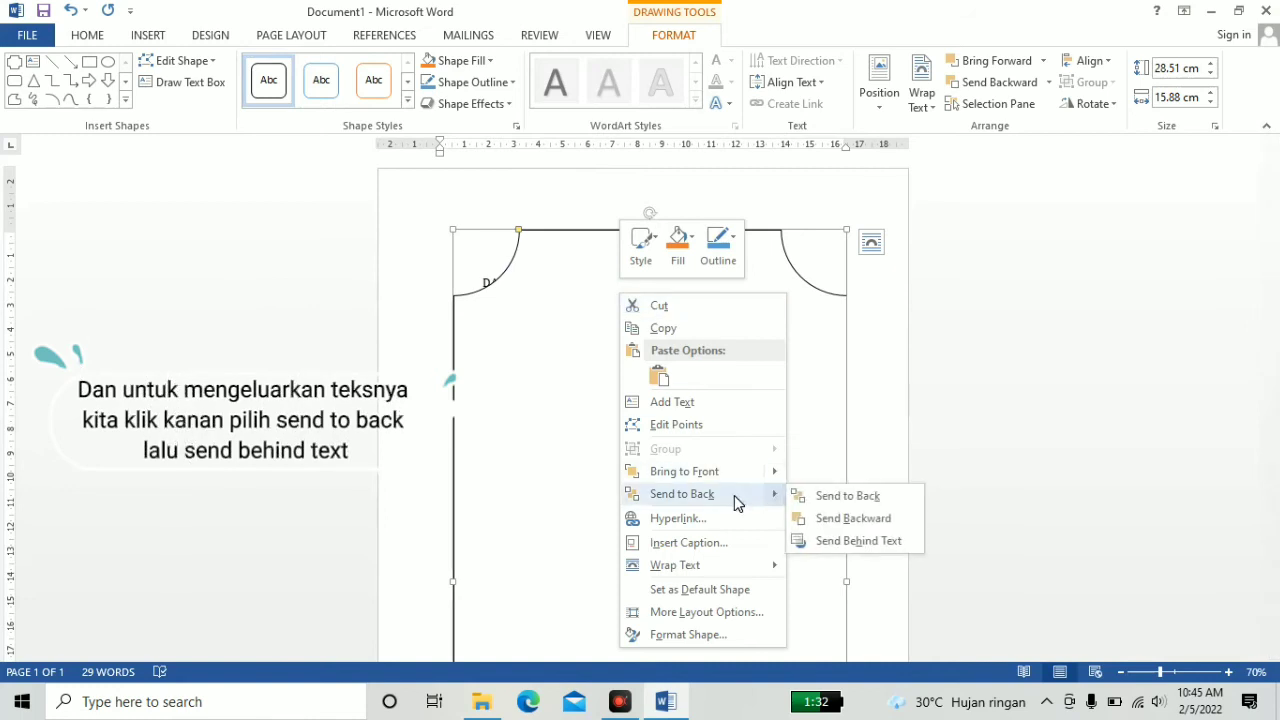
left_click(858, 540)
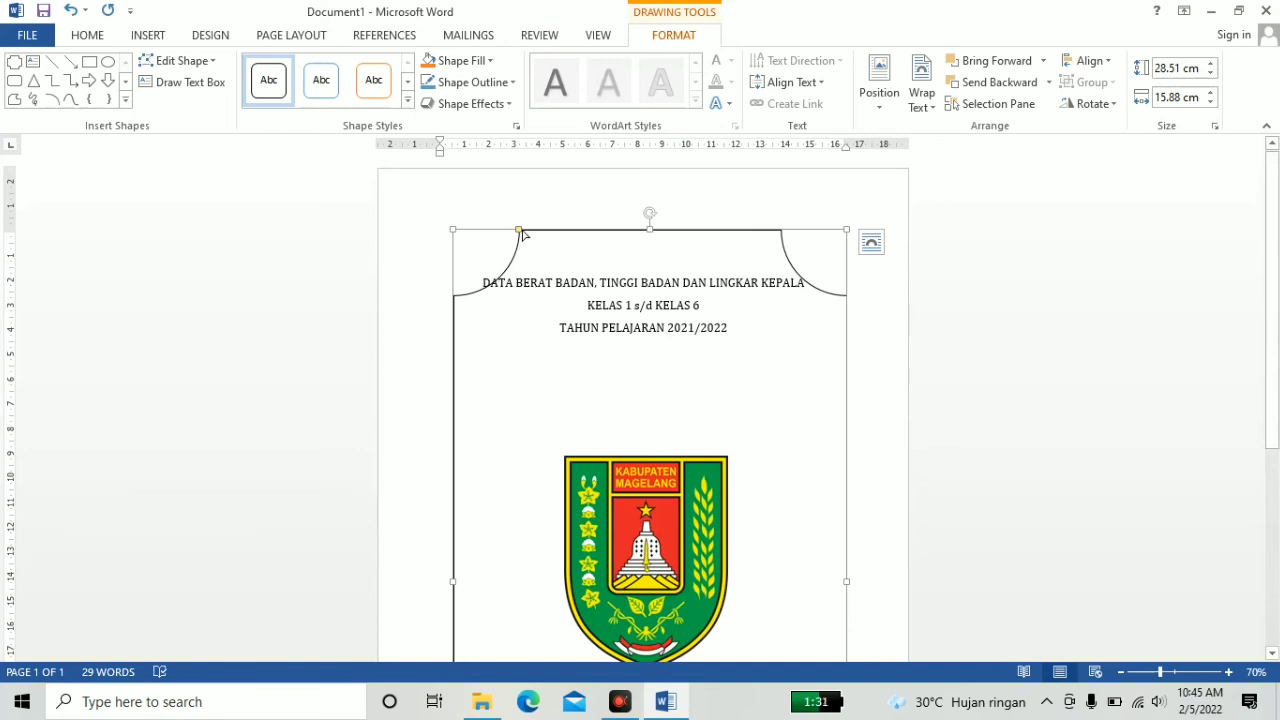
left_click_drag(522, 233, 484, 229)
scroll(775, 240, "down", 1)
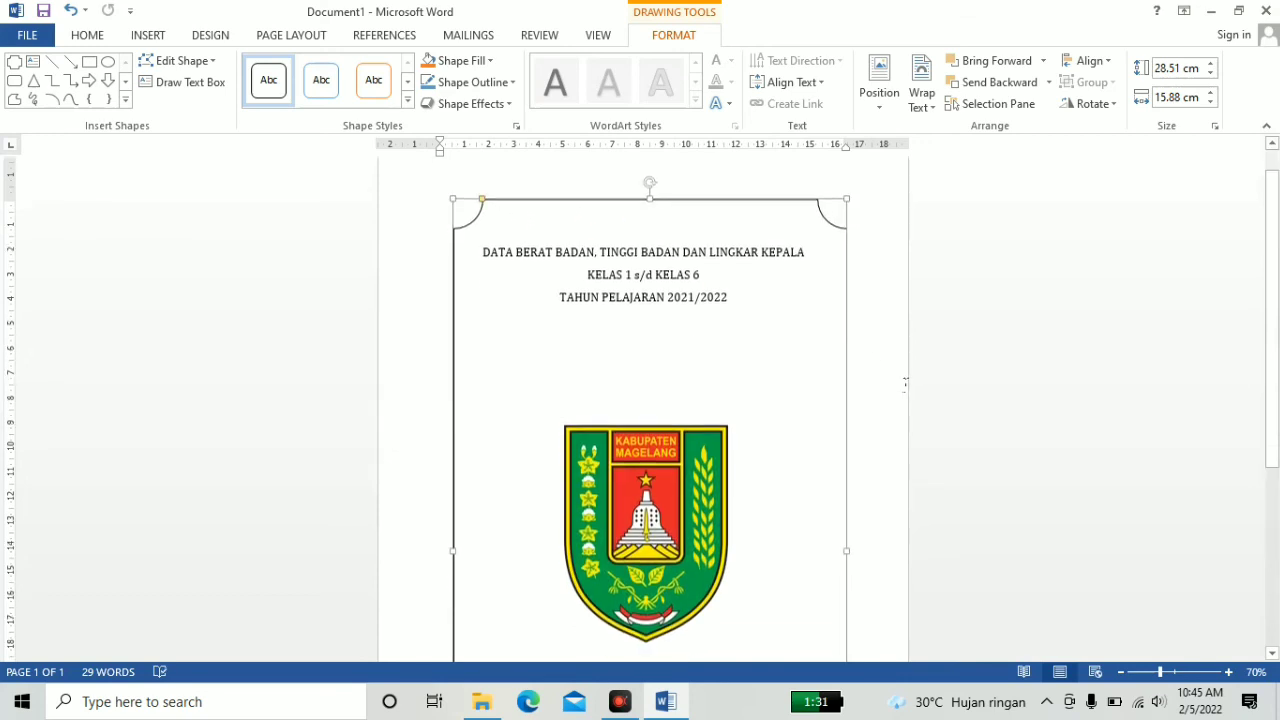
Step: Open the plaque frame's line formatting and set the compound type to Thick Thin
right_click(773, 207)
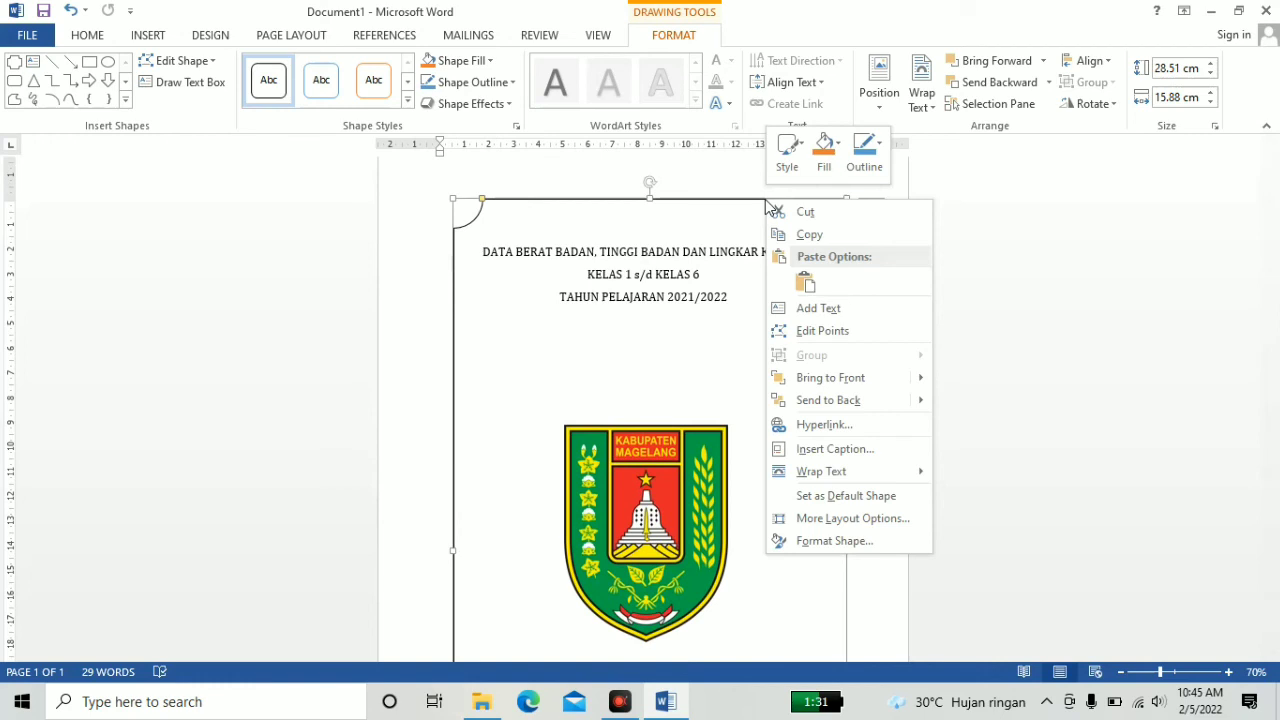
left_click(887, 542)
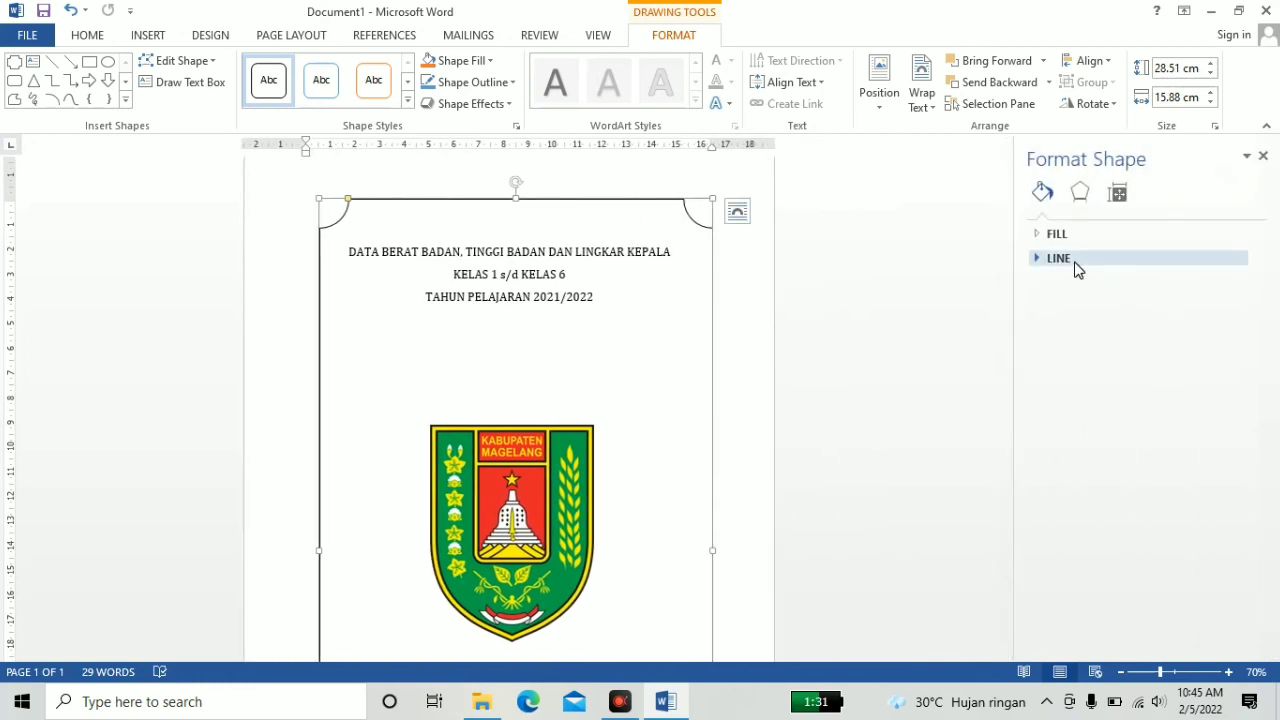
left_click(1077, 268)
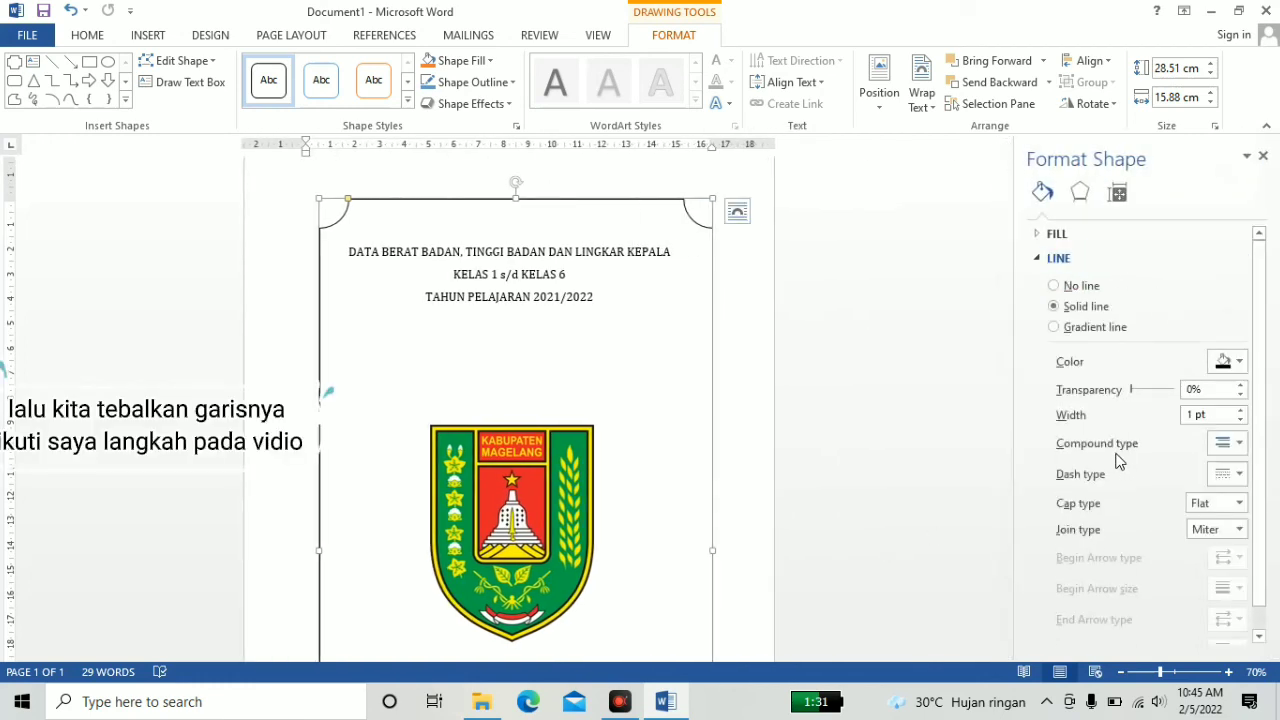
left_click(1236, 446)
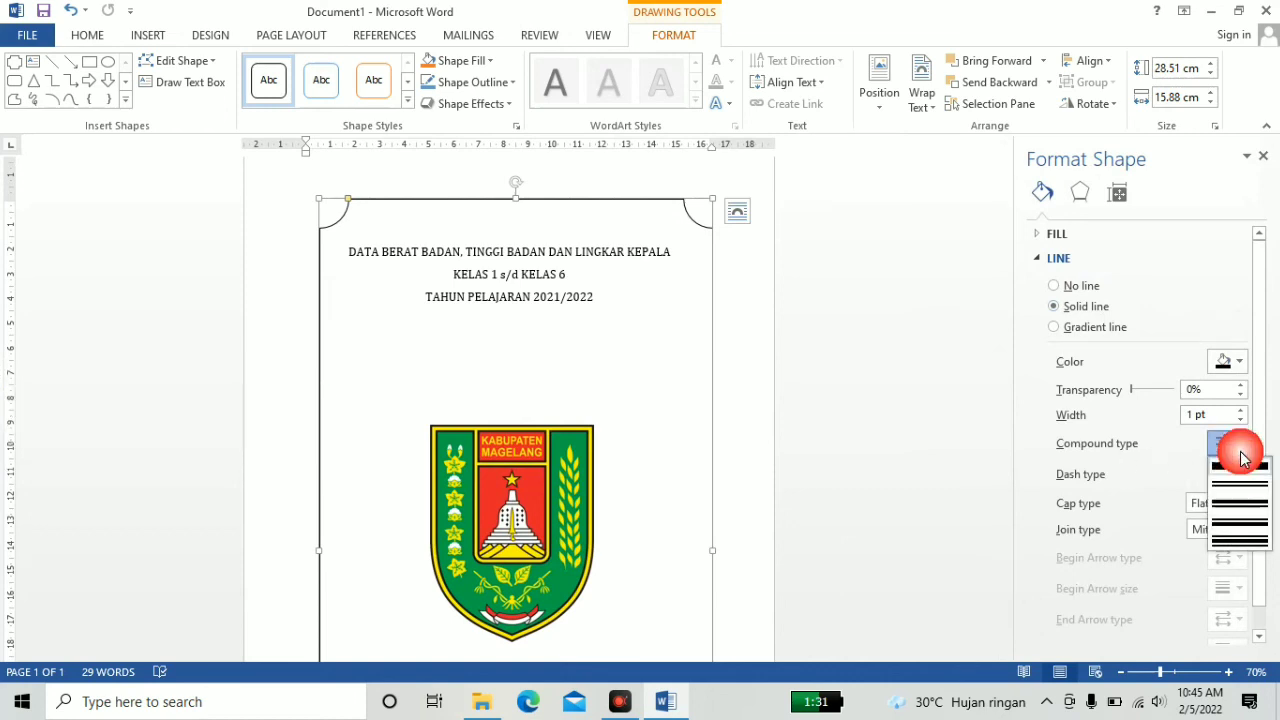
left_click(1245, 507)
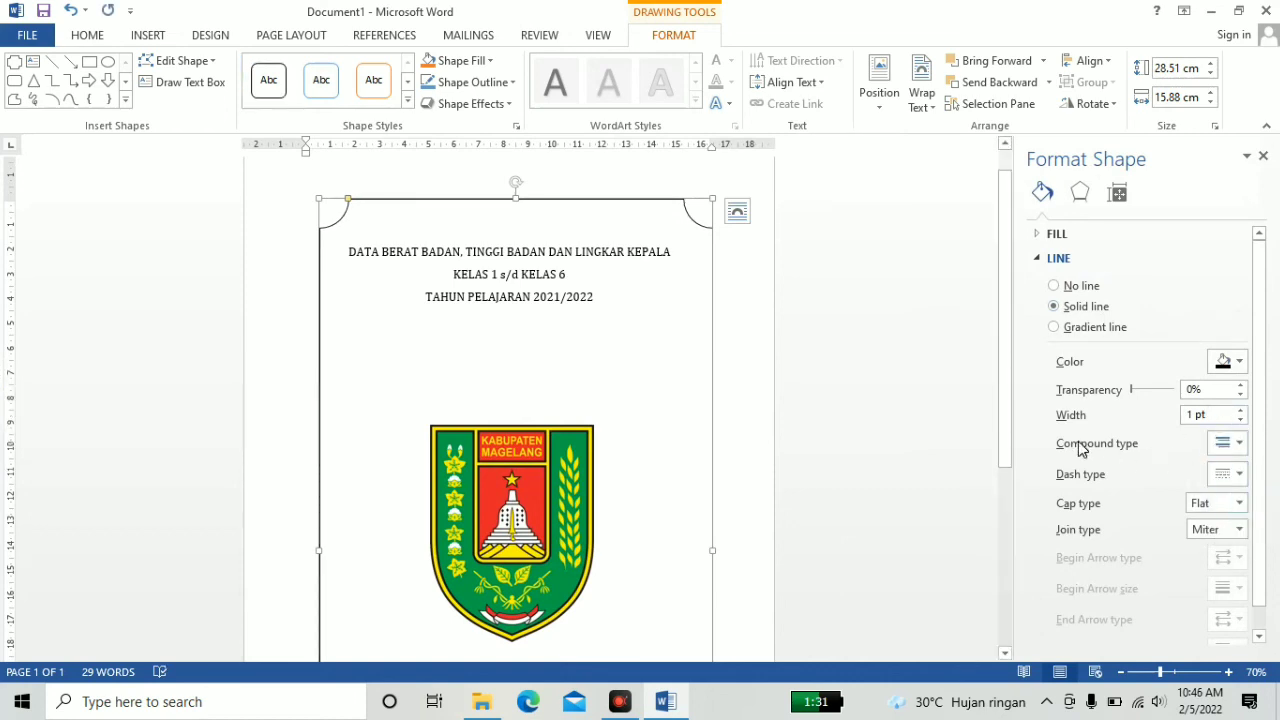
Step: Increase the plaque frame's line width to 6.75 pt
left_click(1240, 411)
left_click(1240, 411)
left_click(1240, 411)
left_click(1240, 411)
left_click(1240, 411)
left_click(1240, 411)
left_click(1240, 411)
left_click(1240, 411)
left_click(1240, 411)
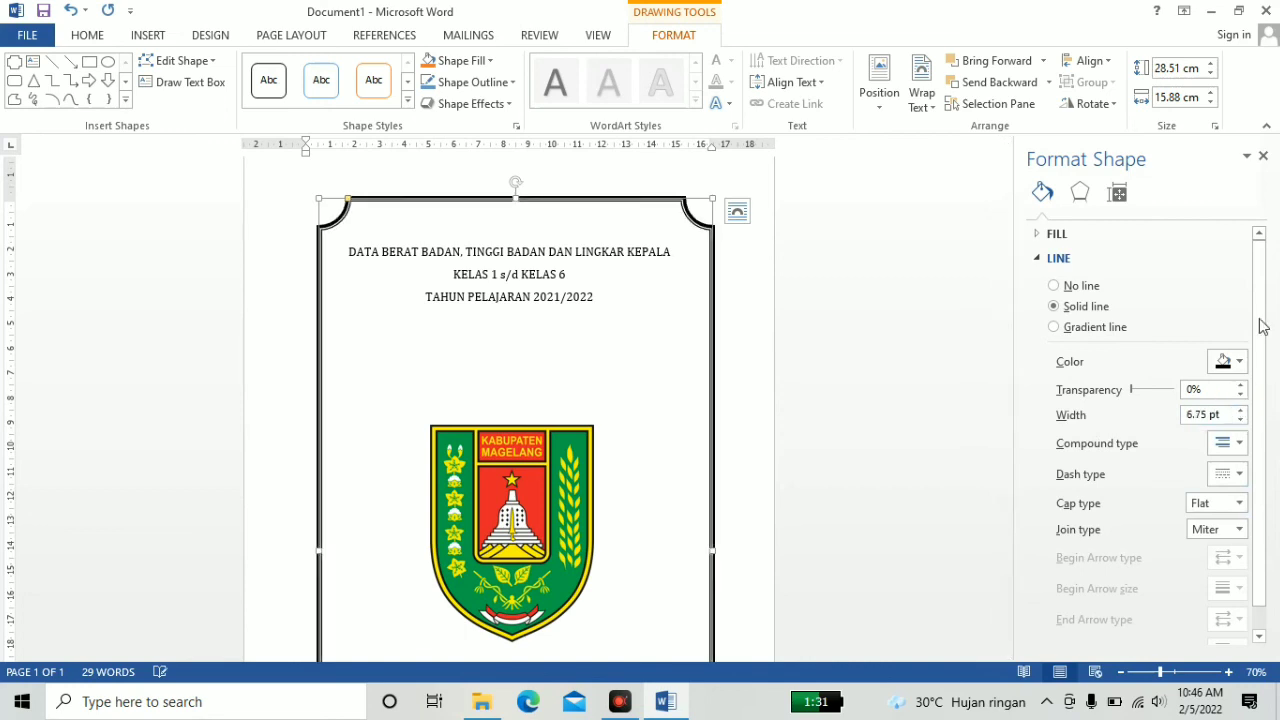
Step: Close the shape formatting settings and save the cover page as a Word Document named COVER DATA BERAT BADAN in the Documents folder
left_click(1266, 152)
scroll(997, 500, "down", 5)
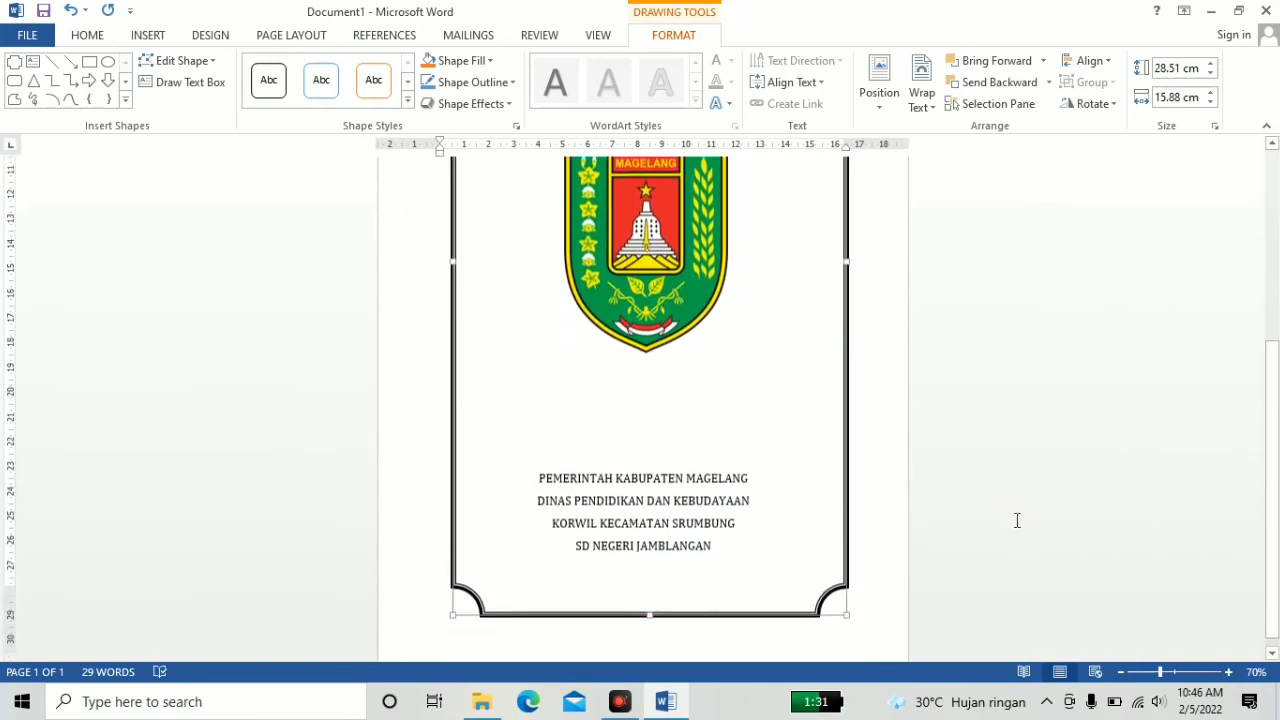
left_click(27, 35)
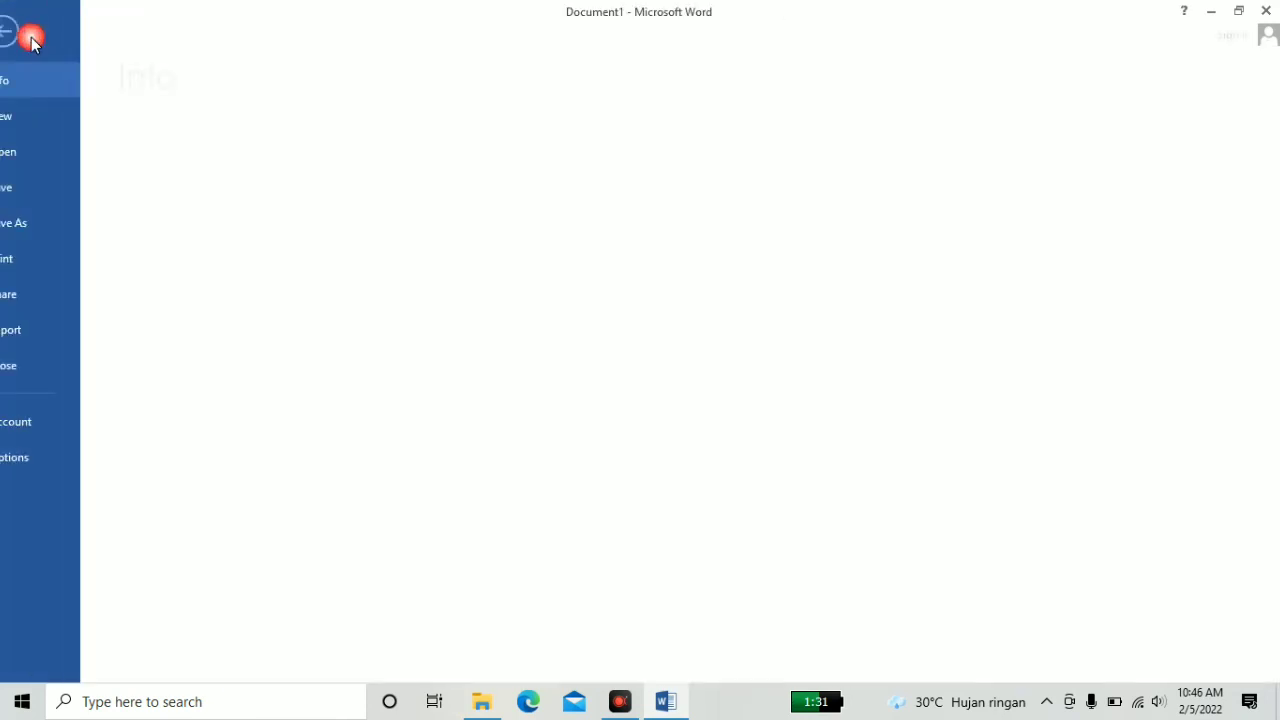
left_click(64, 230)
left_click(500, 474)
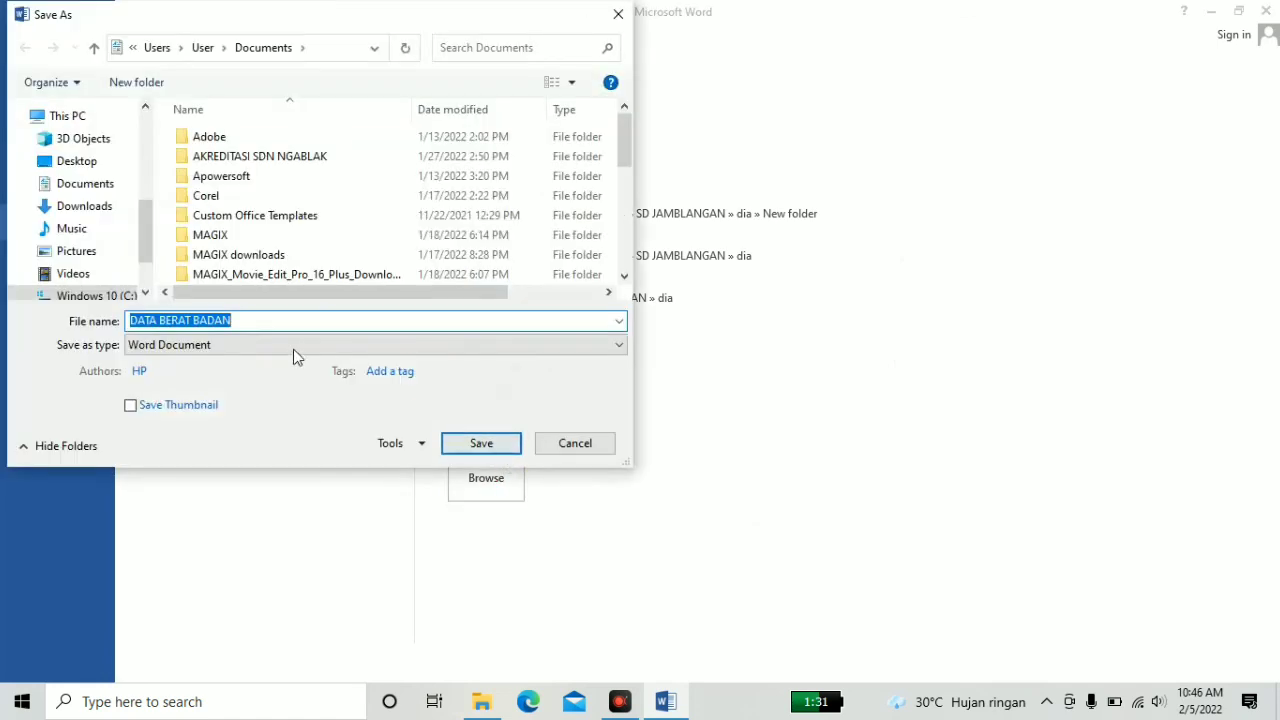
key("Home")
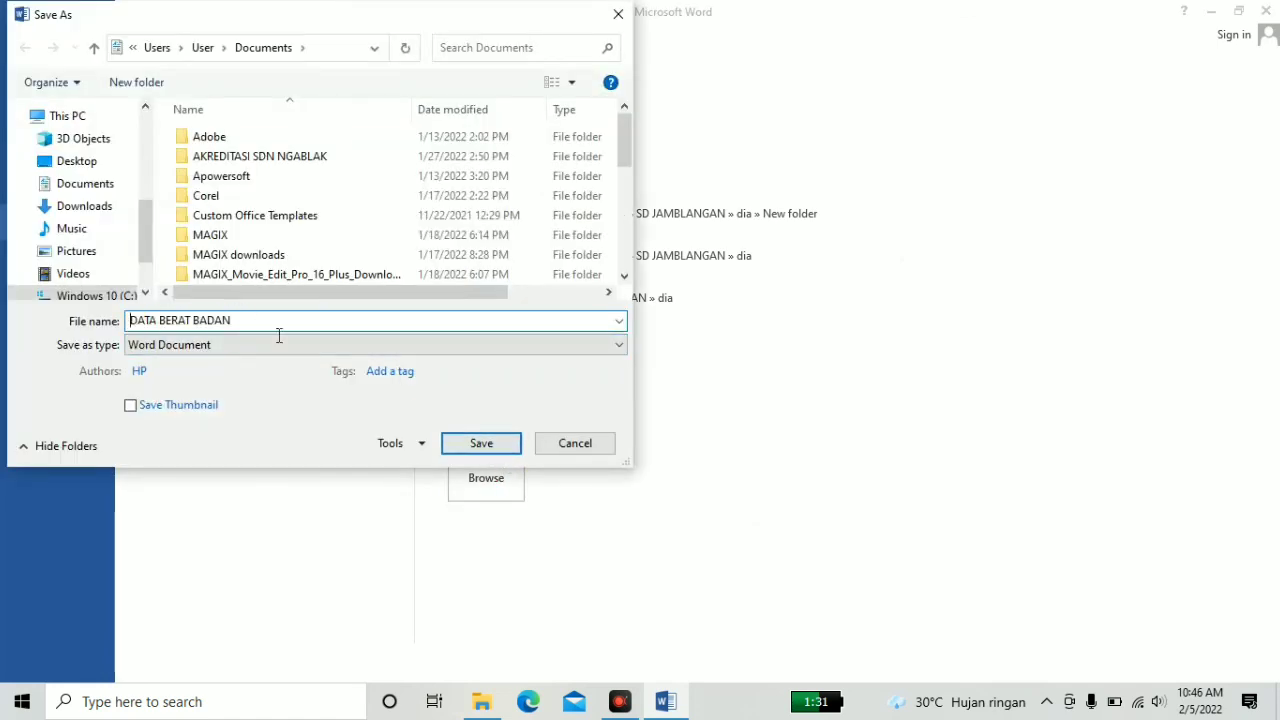
type("COVER")
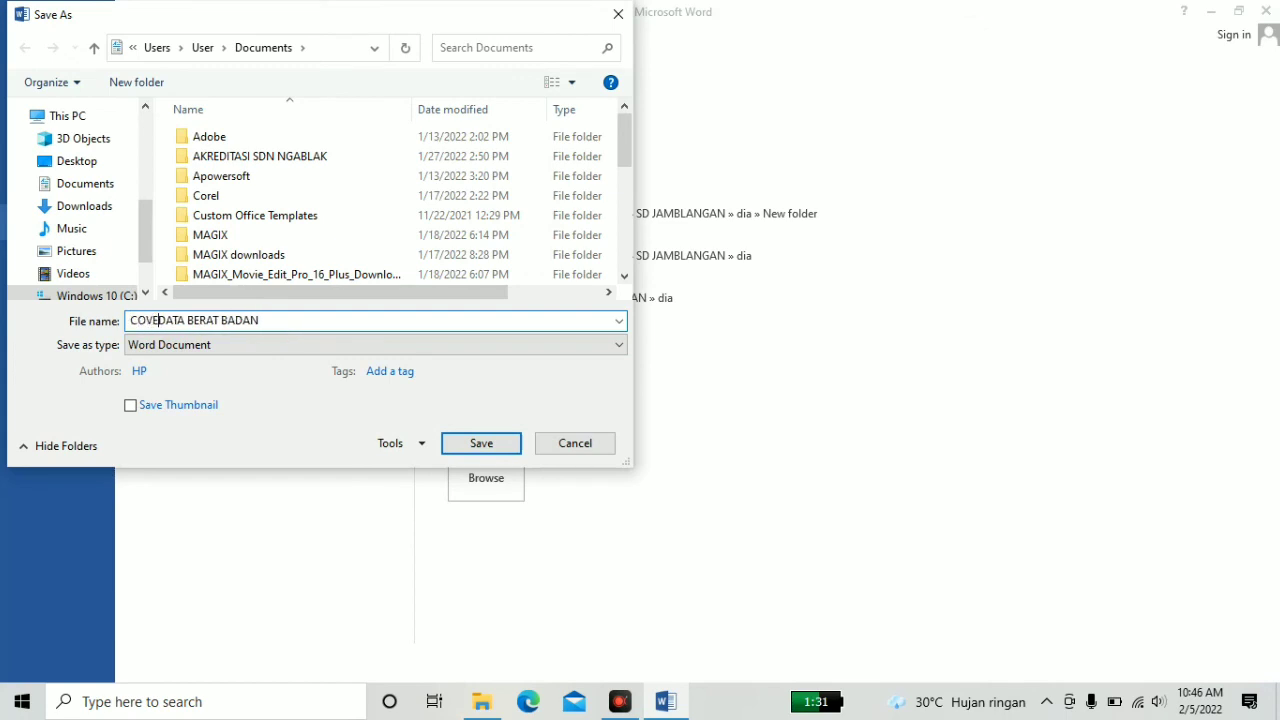
left_click(515, 446)
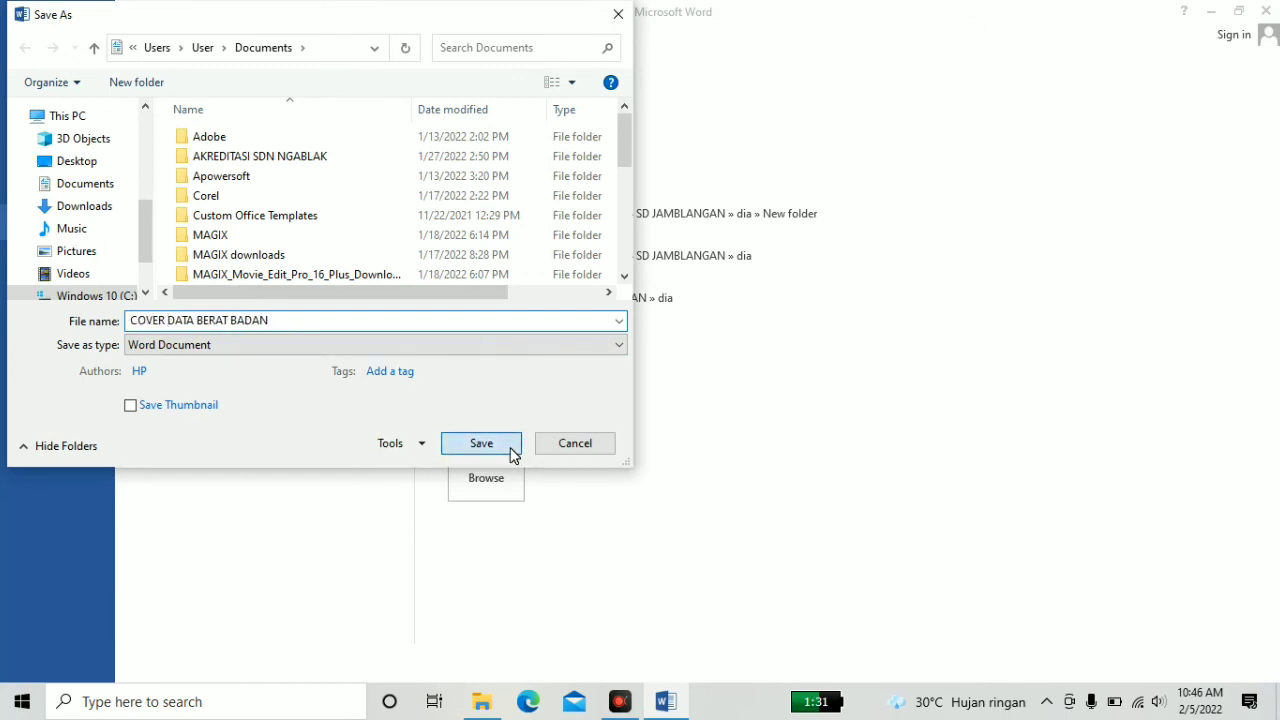